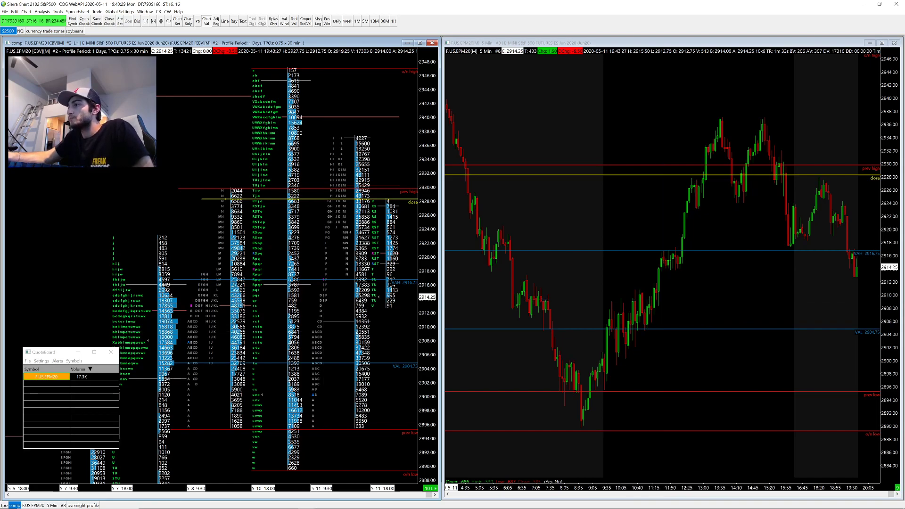
# Step: Move the prev low line's start to the 5-11 day session and raise the VAH line to 2937.00
pyautogui.moveTo(427, 282); pyautogui.dragTo(426, 260)
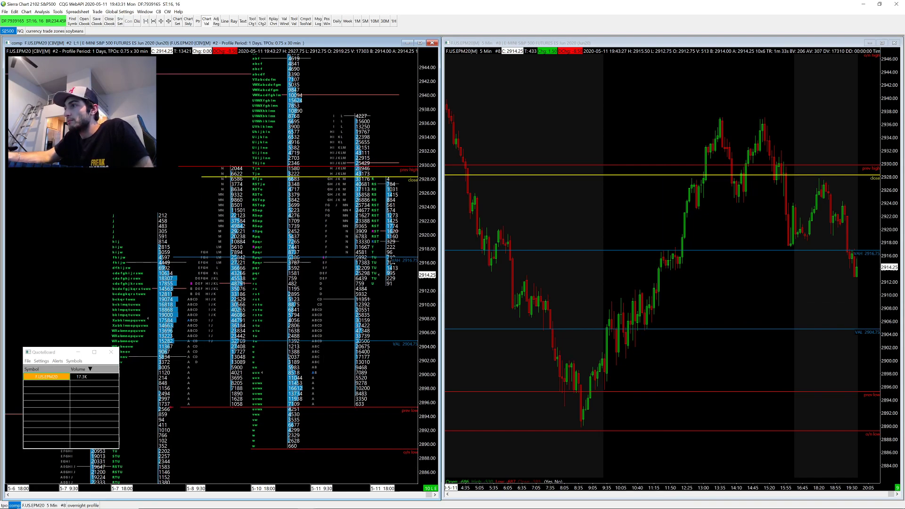
pyautogui.moveTo(178, 407); pyautogui.dragTo(302, 406)
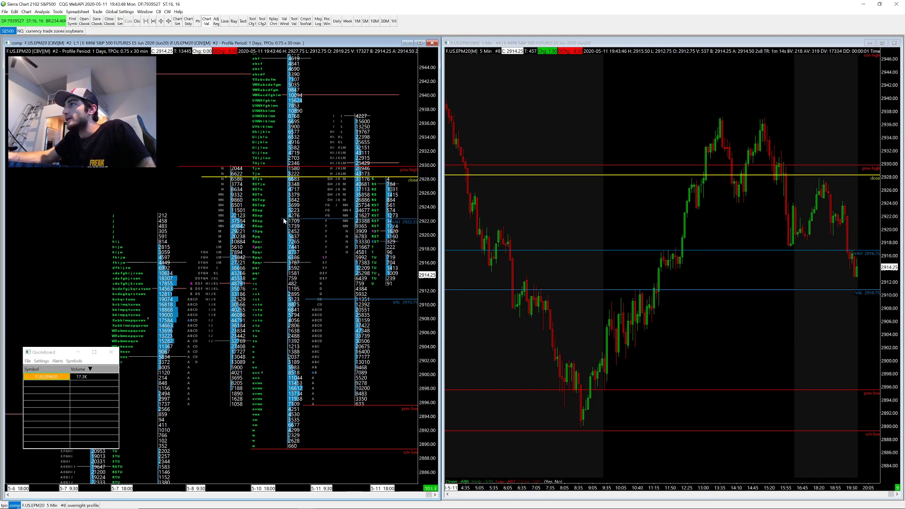
pyautogui.moveTo(288, 211); pyautogui.dragTo(311, 115)
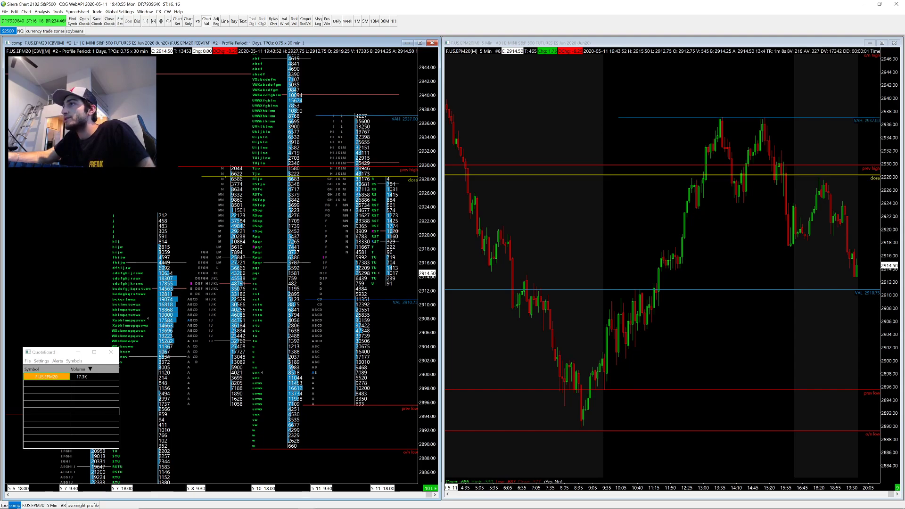
# Step: Collapse the 5-8 day profile's letters out of their own columns and set the VAH line back to 2916.75
pyautogui.rightClick(216, 247)
pyautogui.moveTo(235, 252)
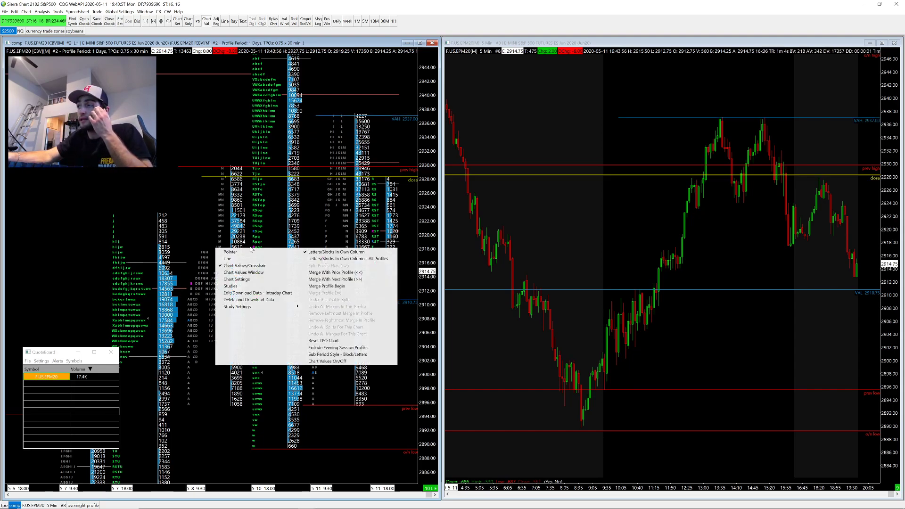
pyautogui.click(325, 252)
pyautogui.click(209, 257)
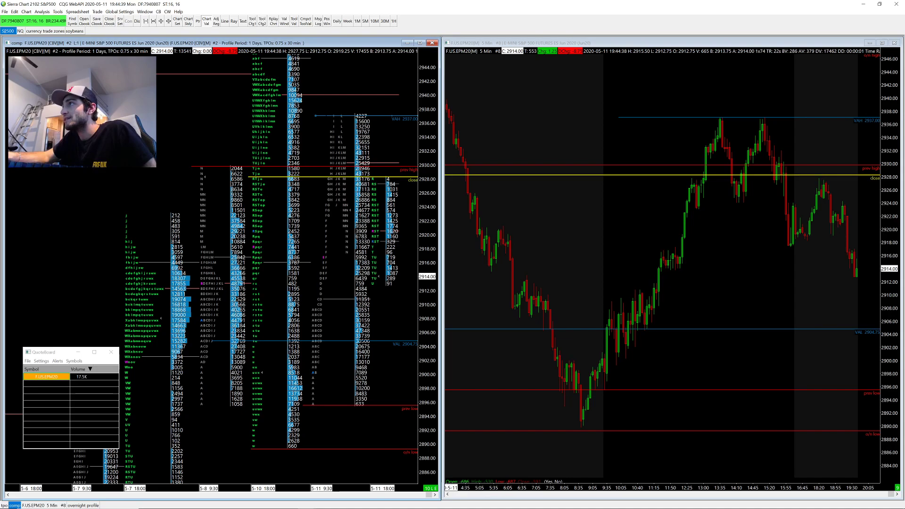
pyautogui.moveTo(315, 115); pyautogui.dragTo(203, 258)
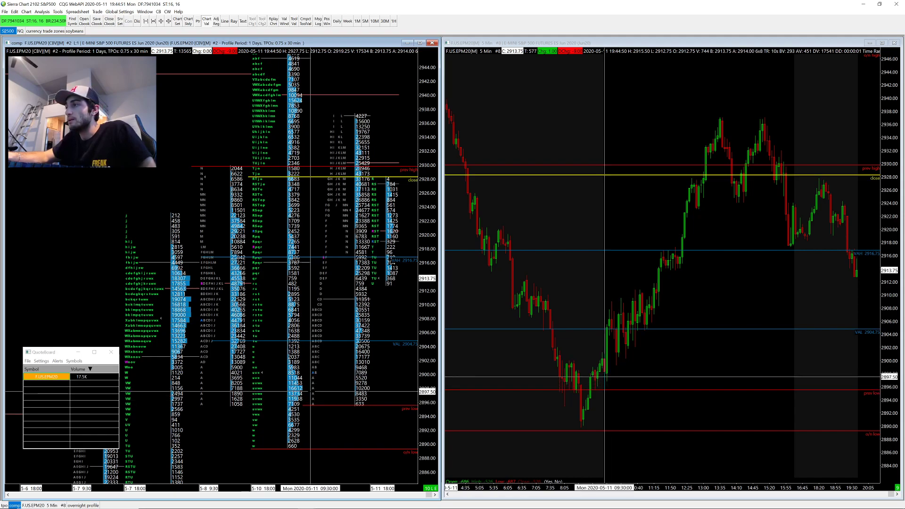
# Step: Temporarily spread the 5-10 evening profile's letters into their own columns while extending the prev low line's start back to the 5-8 session
pyautogui.rightClick(257, 307)
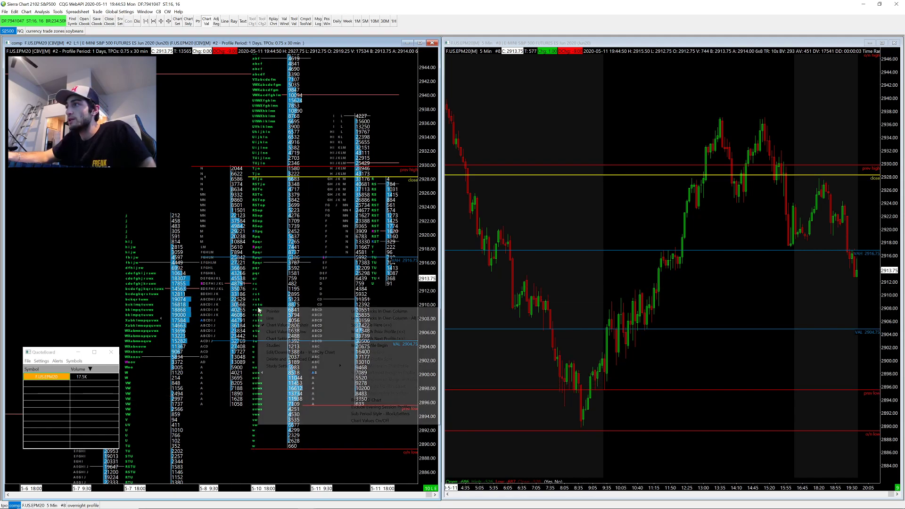
pyautogui.click(362, 311)
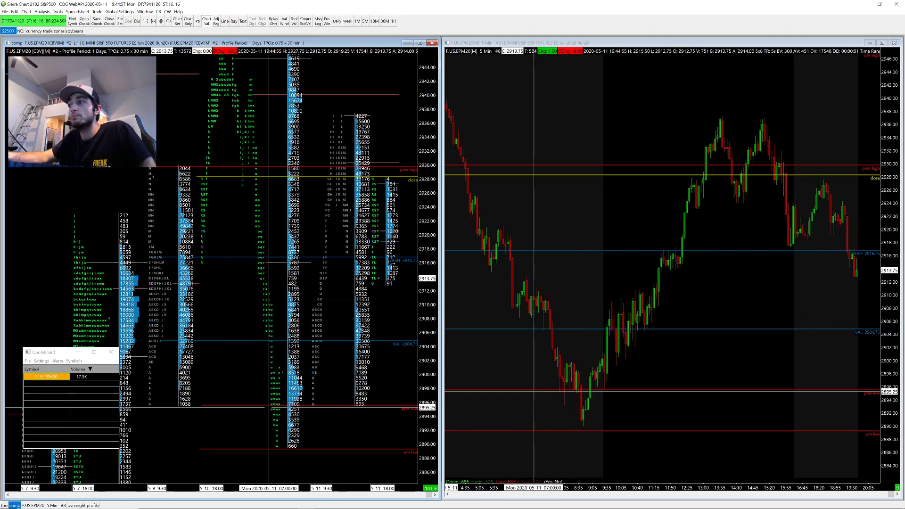
pyautogui.moveTo(202, 405); pyautogui.dragTo(146, 406)
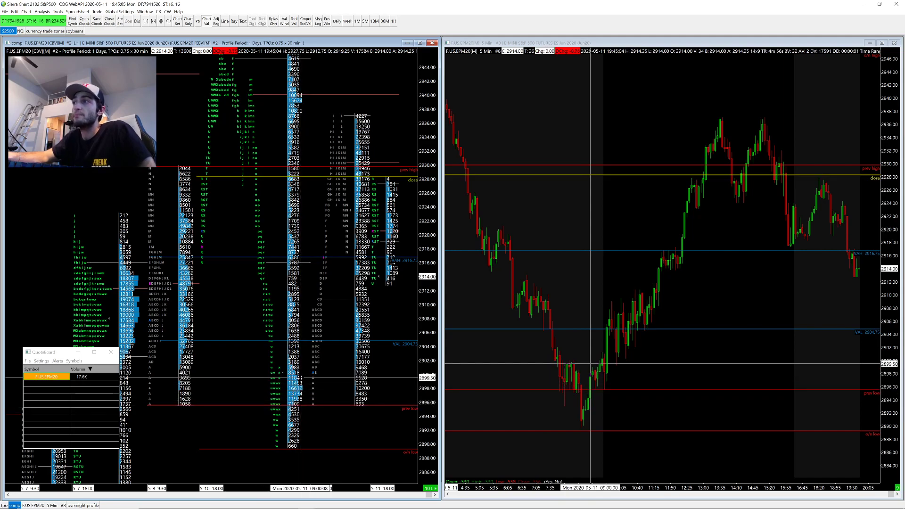
pyautogui.rightClick(279, 389)
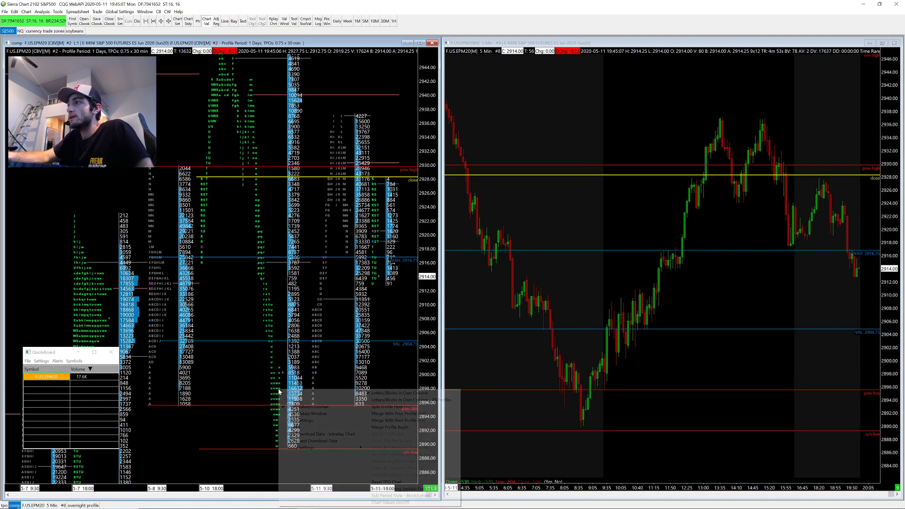
pyautogui.click(381, 392)
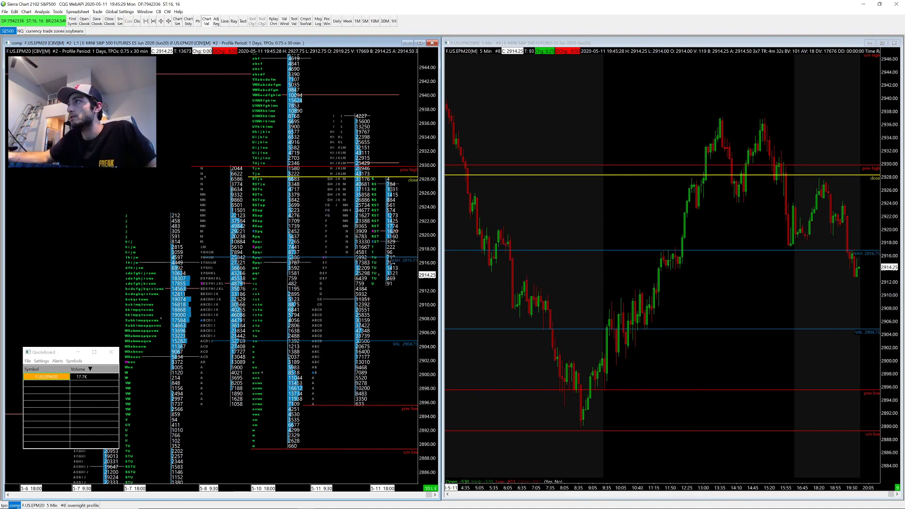
# Step: Move the yellow close line to about 2923.50 starting in the 5-11 day session, and increase the profile chart's bar spacing
pyautogui.moveTo(427, 198); pyautogui.dragTo(427, 260)
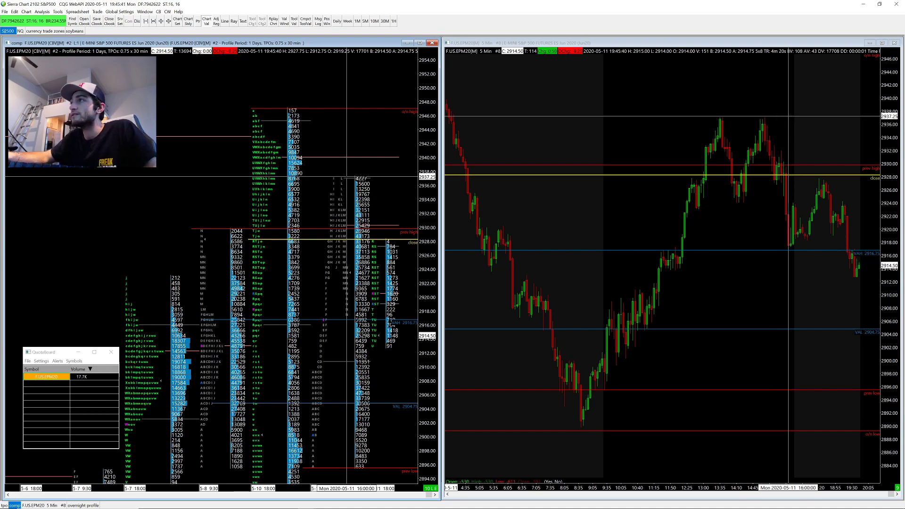
pyautogui.moveTo(258, 244); pyautogui.dragTo(335, 276)
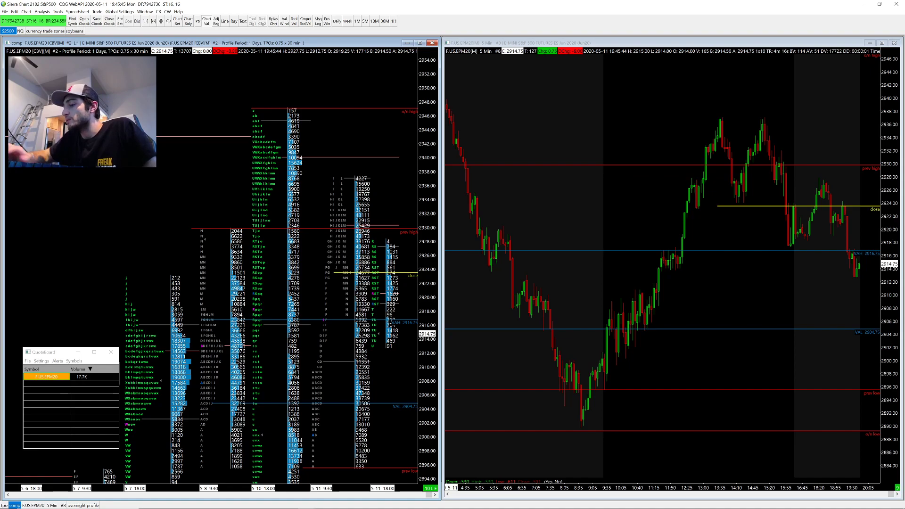
pyautogui.press('Up')
pyautogui.press('Up')
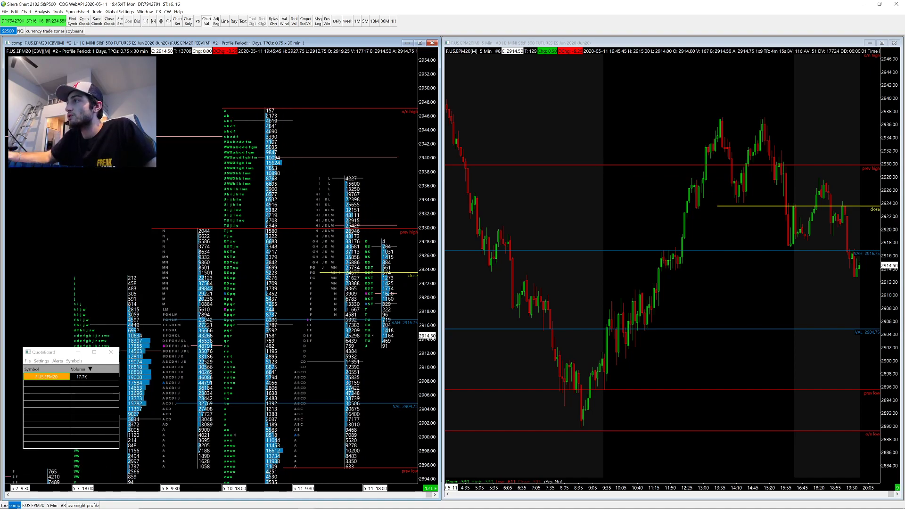
# Step: Show the 5-11 evening profile's letters in their own columns and place the VAH line at 2937.00 and VAL at 2910.75
pyautogui.moveTo(426, 292); pyautogui.dragTo(427, 240)
pyautogui.rightClick(370, 239)
pyautogui.moveTo(401, 244)
pyautogui.click(481, 244)
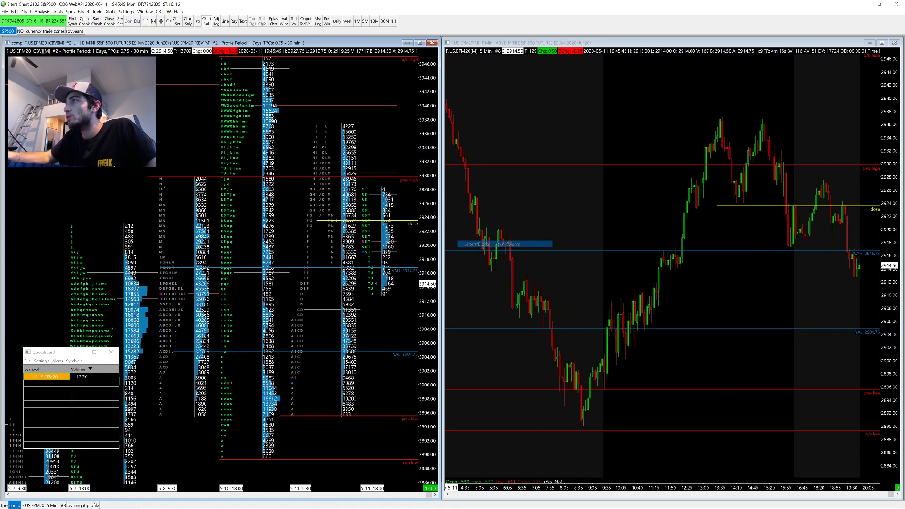
pyautogui.moveTo(169, 268); pyautogui.dragTo(310, 139)
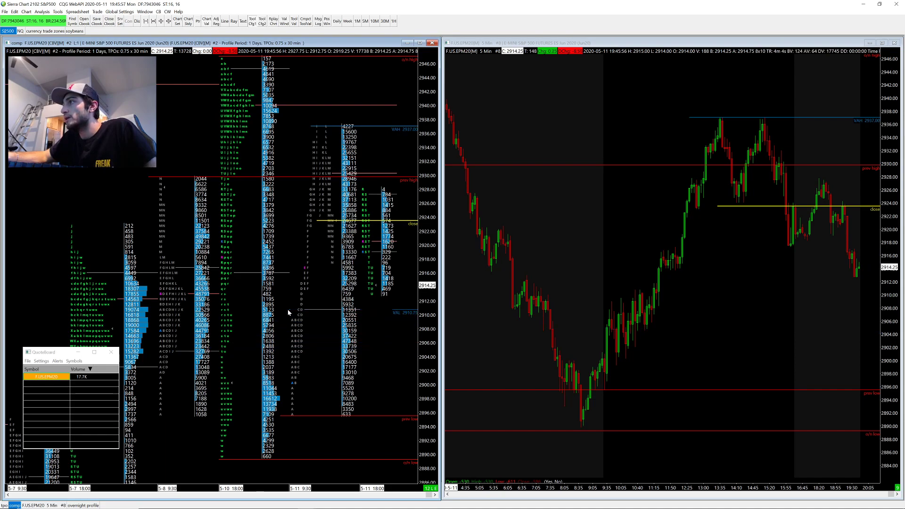
# Step: Collapse the 5-11 day profile's letters and put them back into their own columns
pyautogui.rightClick(316, 192)
pyautogui.moveTo(358, 196)
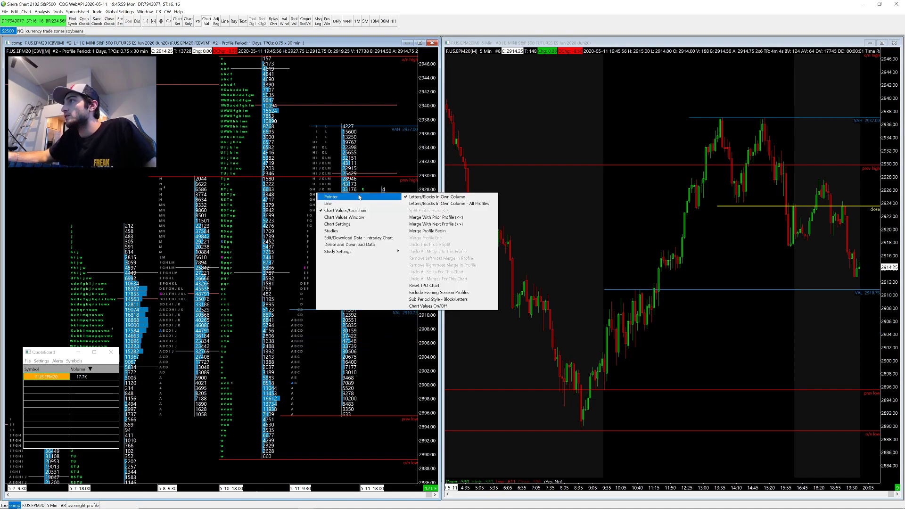
pyautogui.click(436, 196)
pyautogui.click(329, 163)
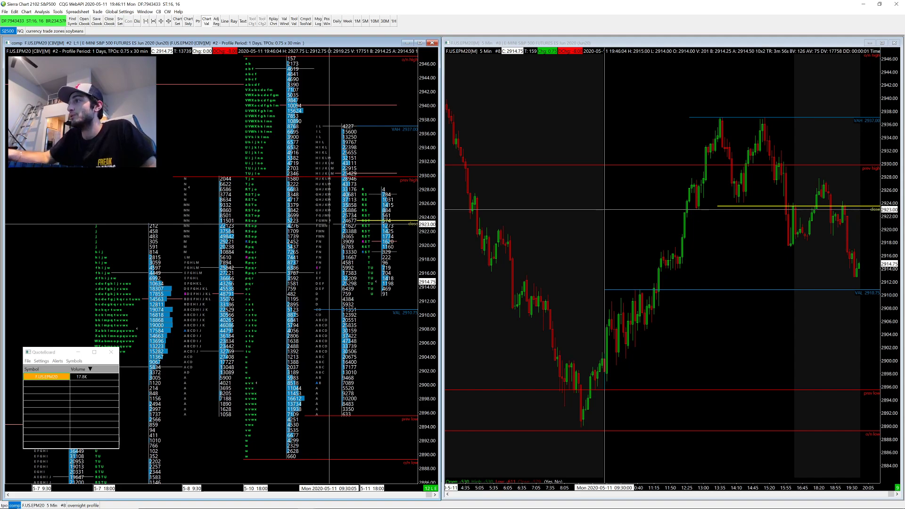
pyautogui.rightClick(327, 221)
pyautogui.moveTo(342, 227)
pyautogui.click(434, 226)
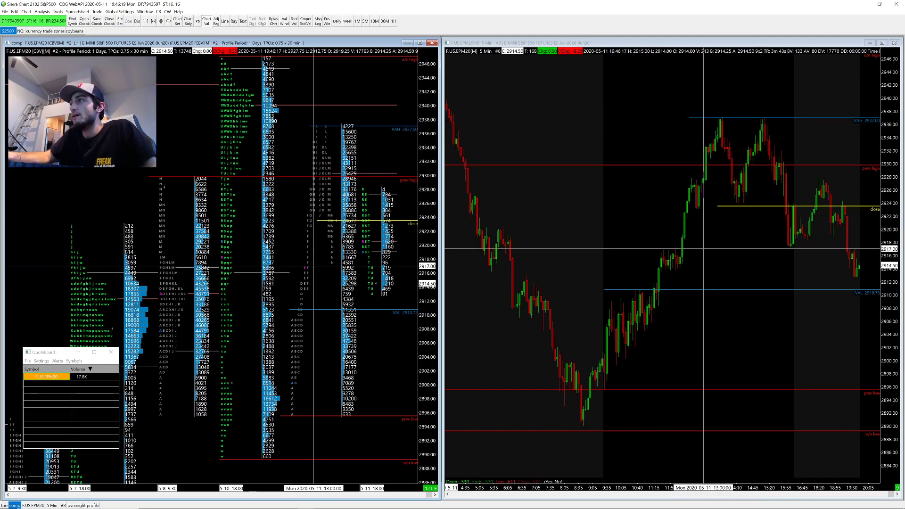
# Step: Draw an arrow pointing at the 5-11 day profile's single prints near 2920.50
pyautogui.click(57, 11)
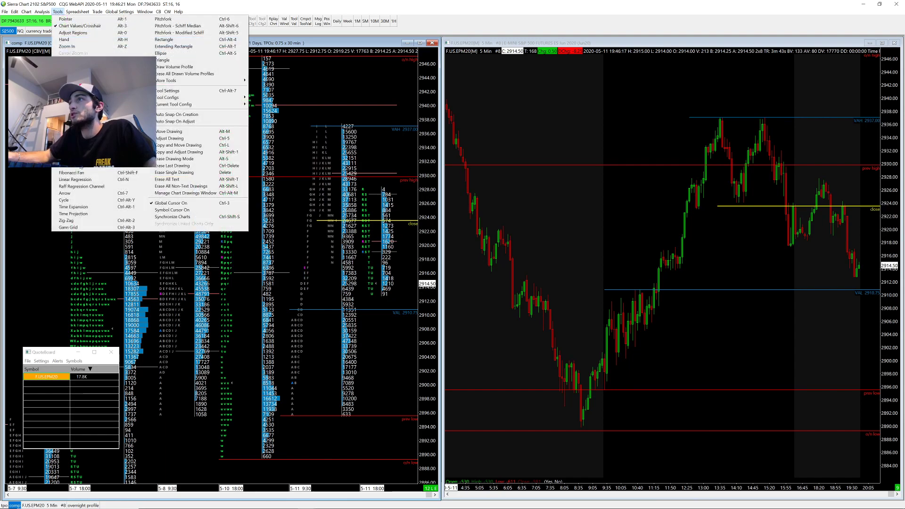
pyautogui.click(79, 187)
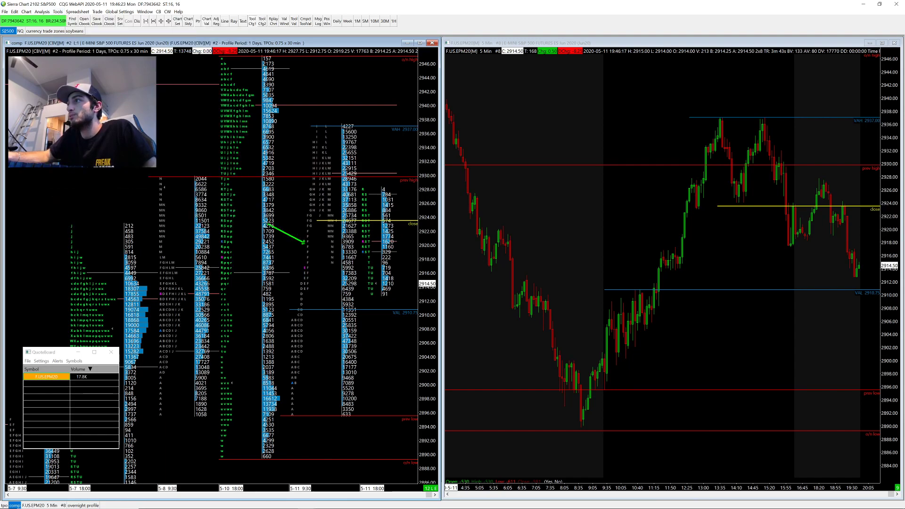
pyautogui.click(305, 242)
# Step: Toggle the 5-11 day profile twice between collapsed letters and separate letter columns to compare the two views
pyautogui.rightClick(313, 193)
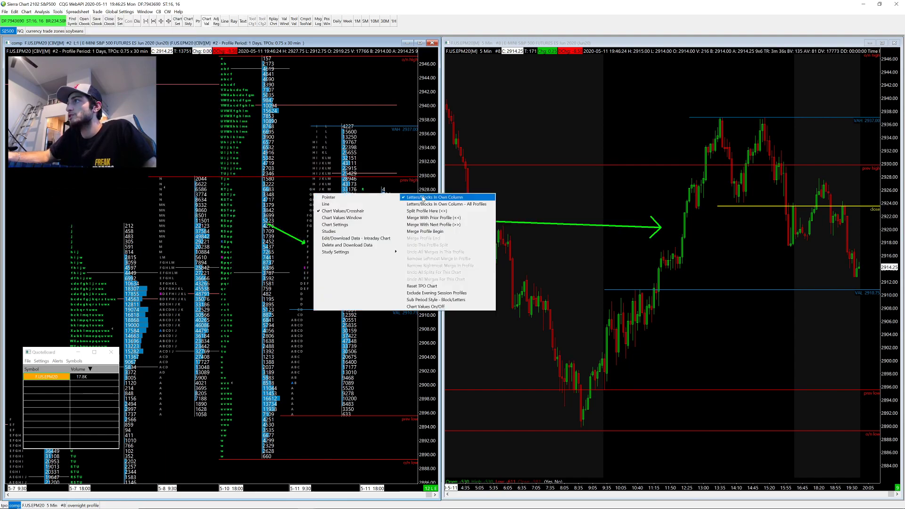
pyautogui.click(434, 197)
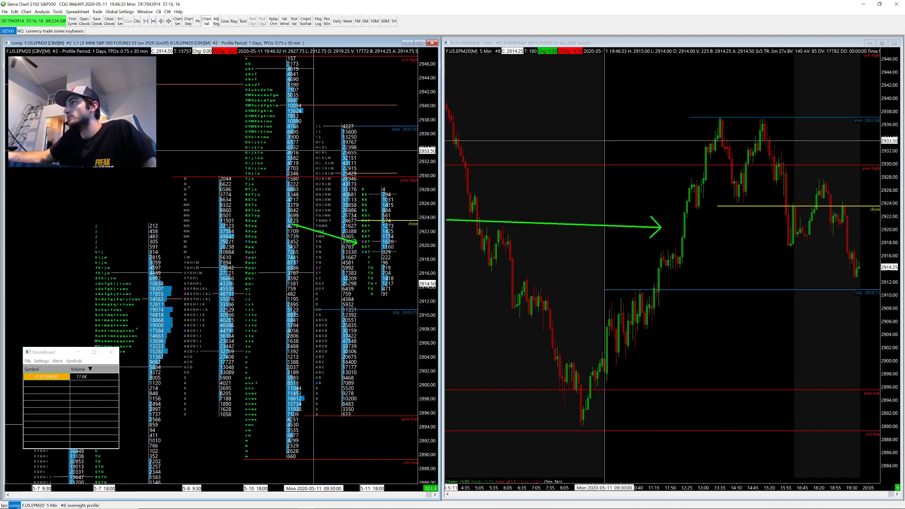
pyautogui.rightClick(323, 190)
pyautogui.moveTo(363, 194)
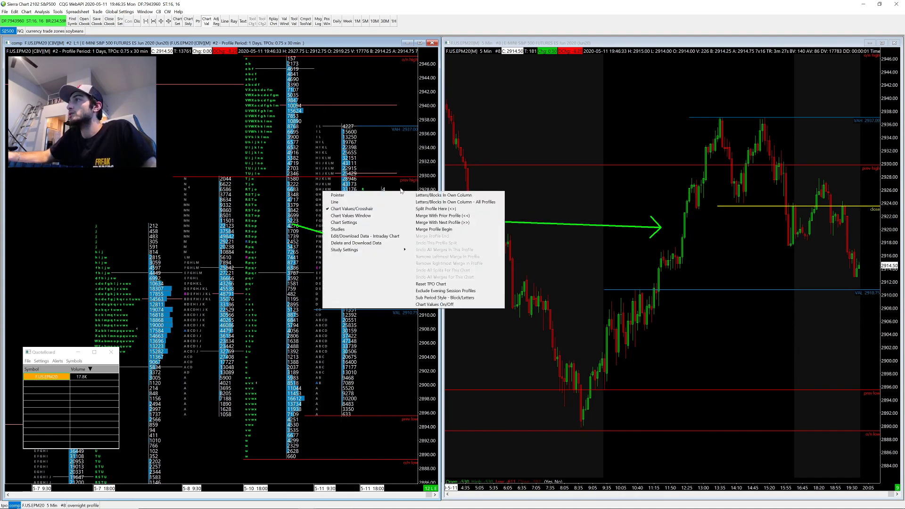
pyautogui.click(426, 195)
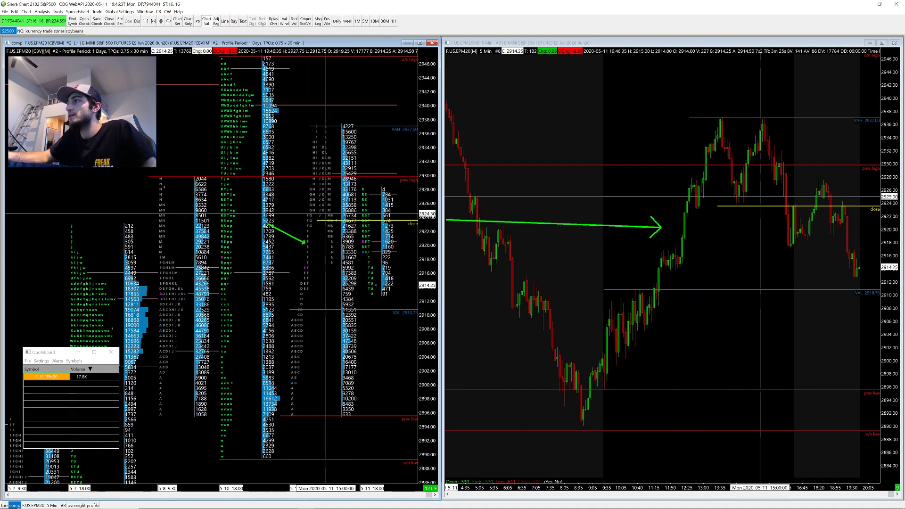
pyautogui.rightClick(306, 257)
pyautogui.click(415, 260)
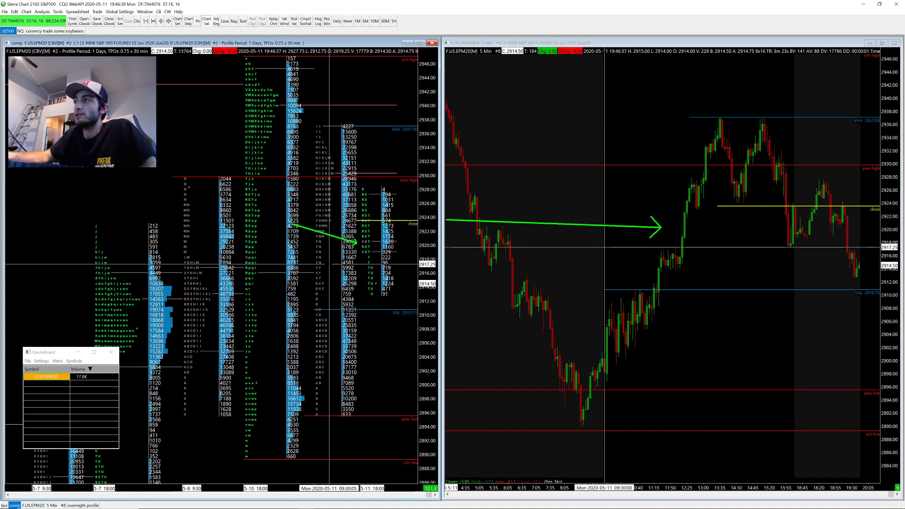
pyautogui.rightClick(320, 251)
pyautogui.click(415, 254)
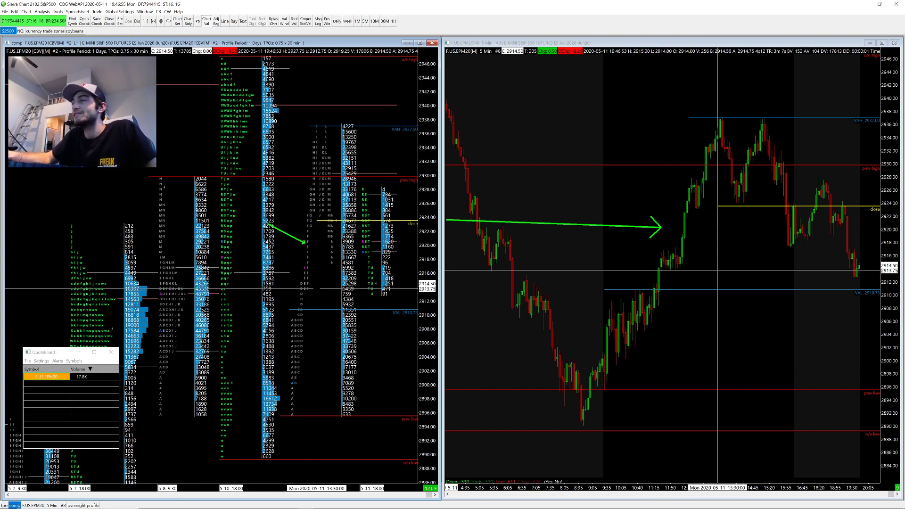
# Step: Bring up the $VOLD chart window twice and return to the profile chart
pyautogui.hotkey('alt', 'Tab')
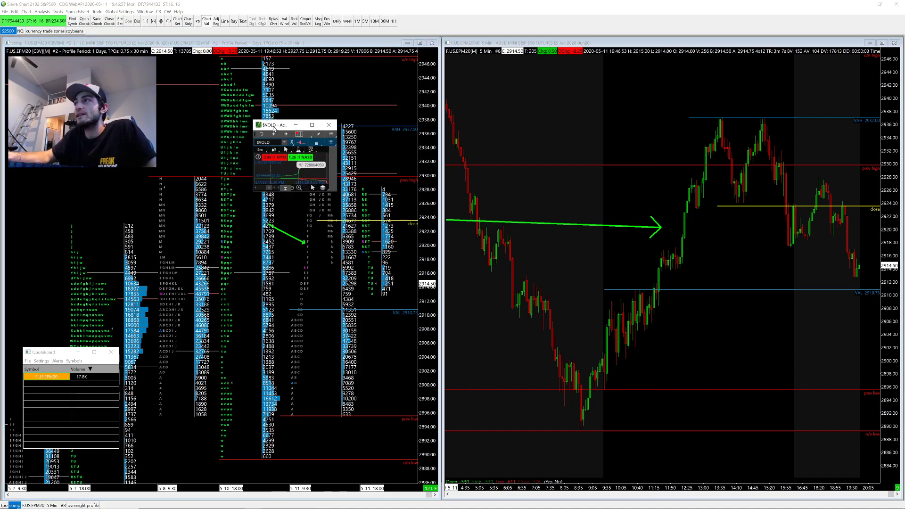
pyautogui.hotkey('alt', 'Tab')
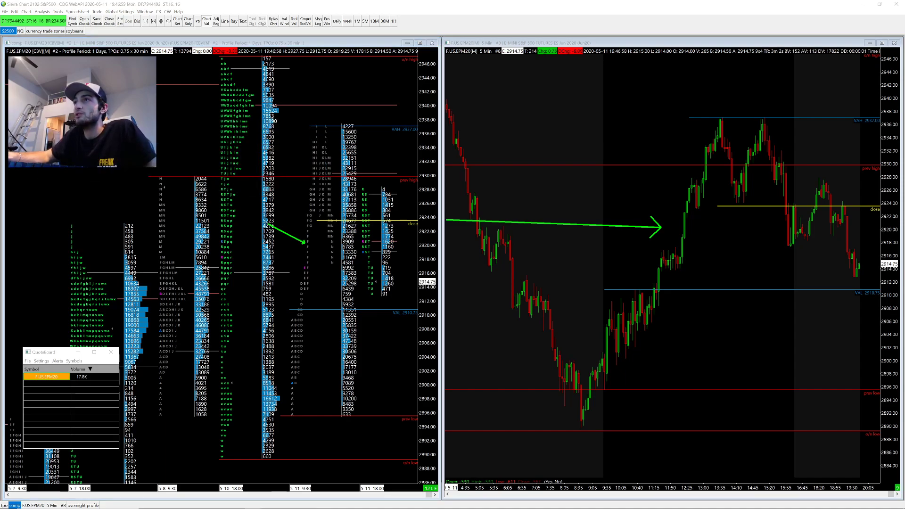
pyautogui.hotkey('alt', 'Tab')
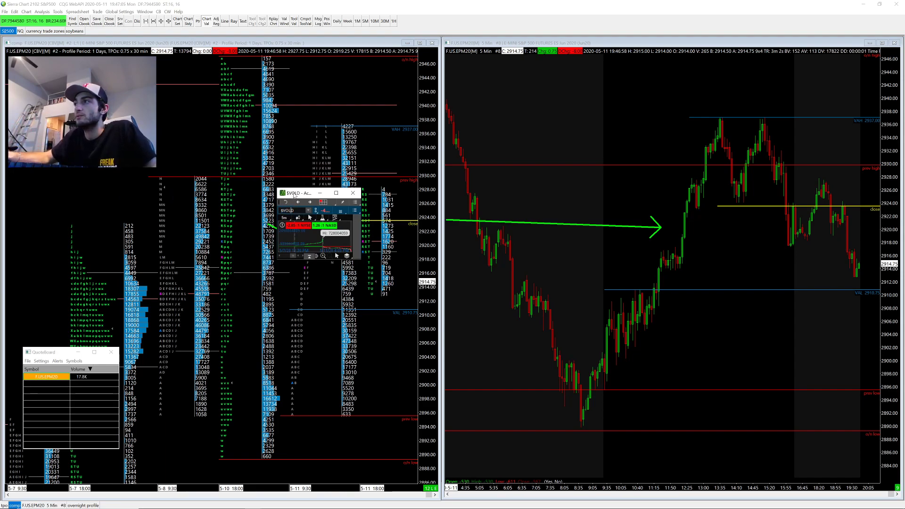
pyautogui.hotkey('alt', 'Tab')
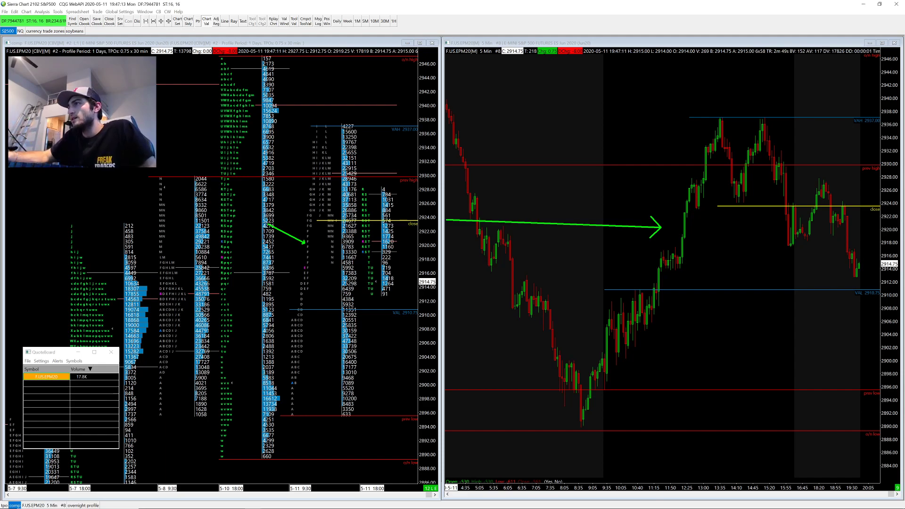
pyautogui.moveTo(308, 258)
pyautogui.mouseDown()
pyautogui.moveTo(301, 264)
pyautogui.moveTo(304, 251)
pyautogui.mouseUp()
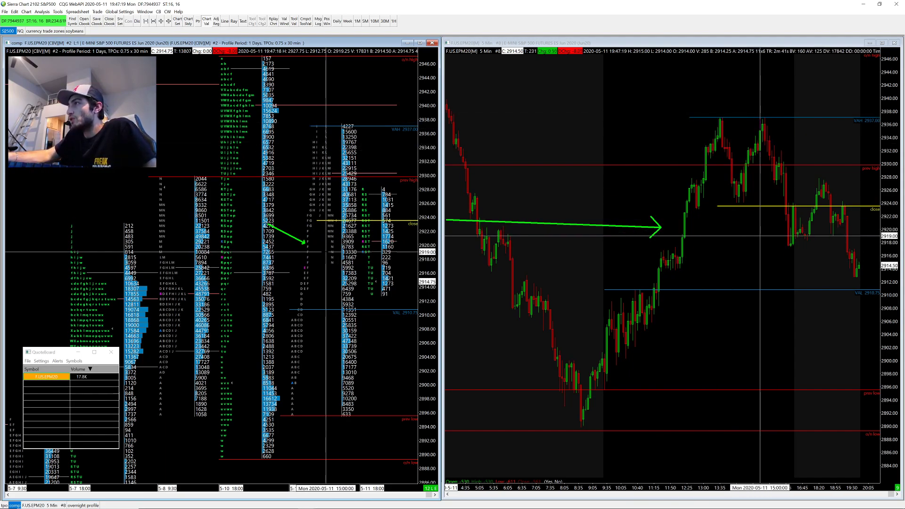
# Step: Collapse the 5-11 day profile once more and restore its letters to separate columns
pyautogui.rightClick(319, 194)
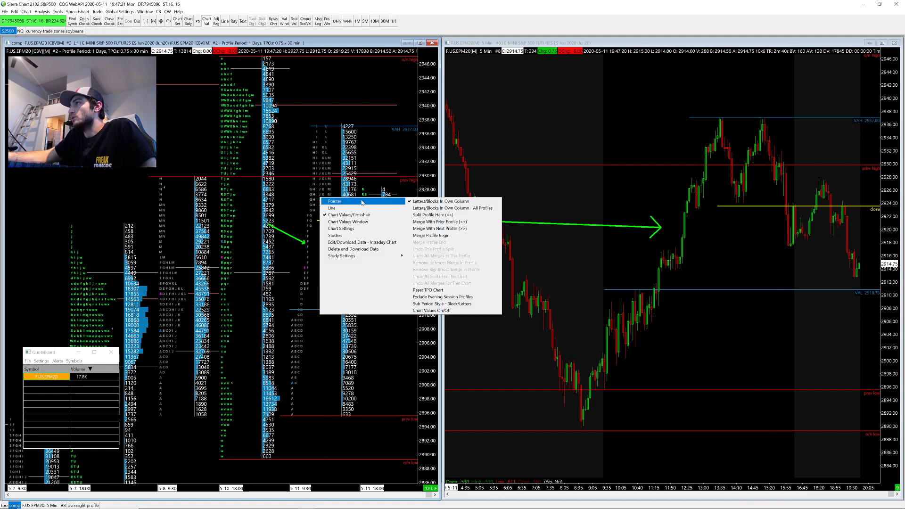
pyautogui.click(326, 202)
pyautogui.rightClick(323, 203)
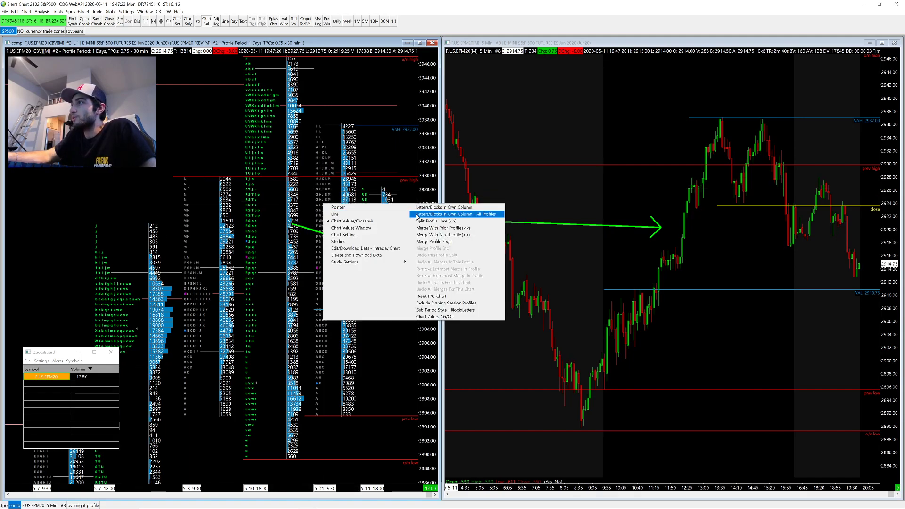
pyautogui.click(426, 210)
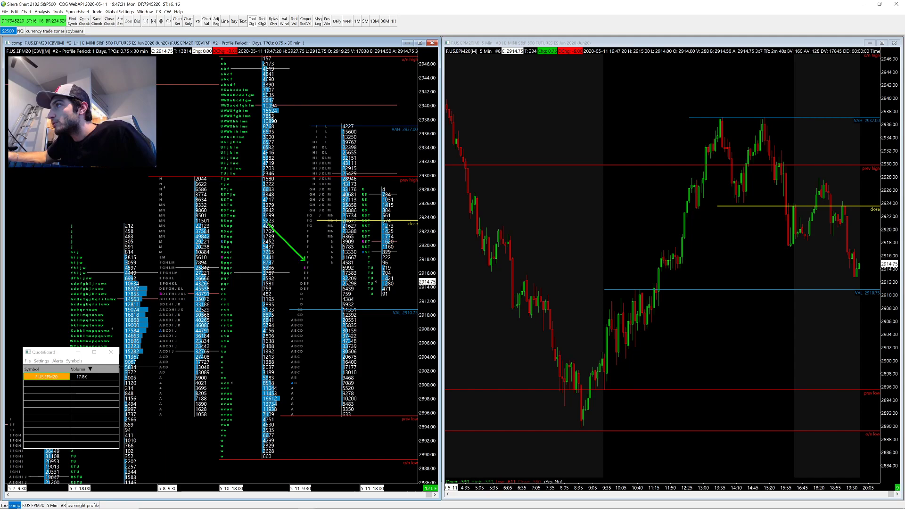
# Step: Move the arrow down to the 5-11 day profile's lower single prints near 2913, then erase it
pyautogui.click(305, 261)
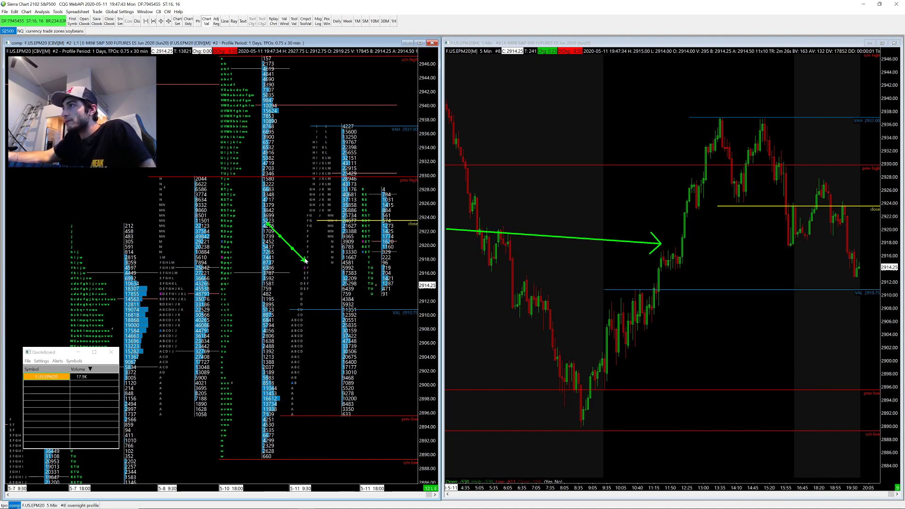
pyautogui.moveTo(305, 261); pyautogui.dragTo(298, 302)
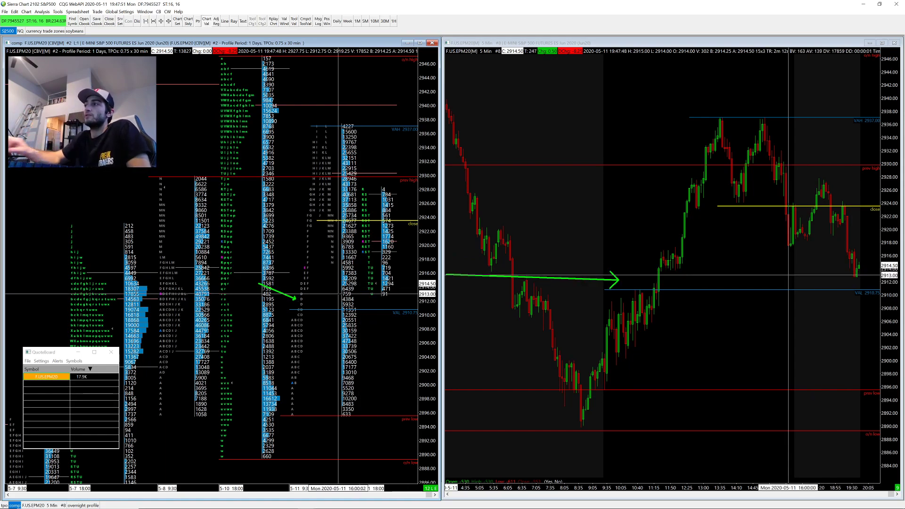
pyautogui.rightClick(288, 296)
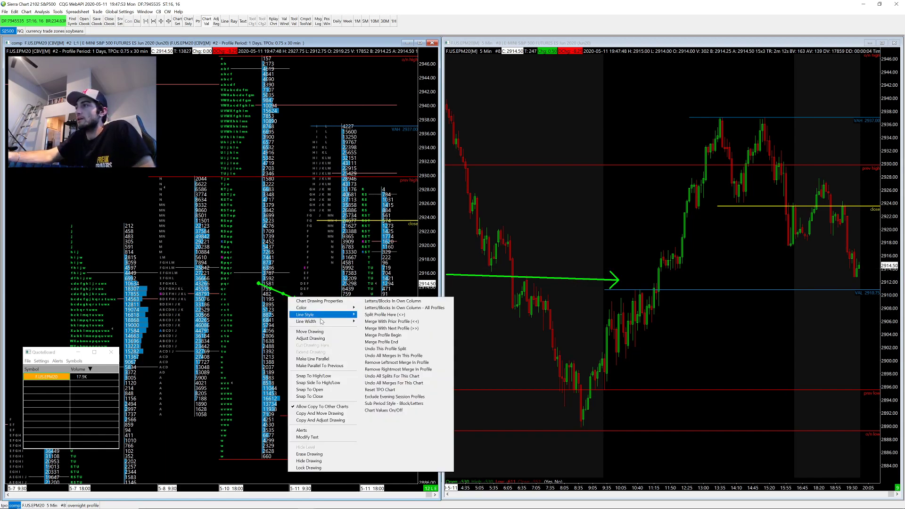
pyautogui.click(311, 454)
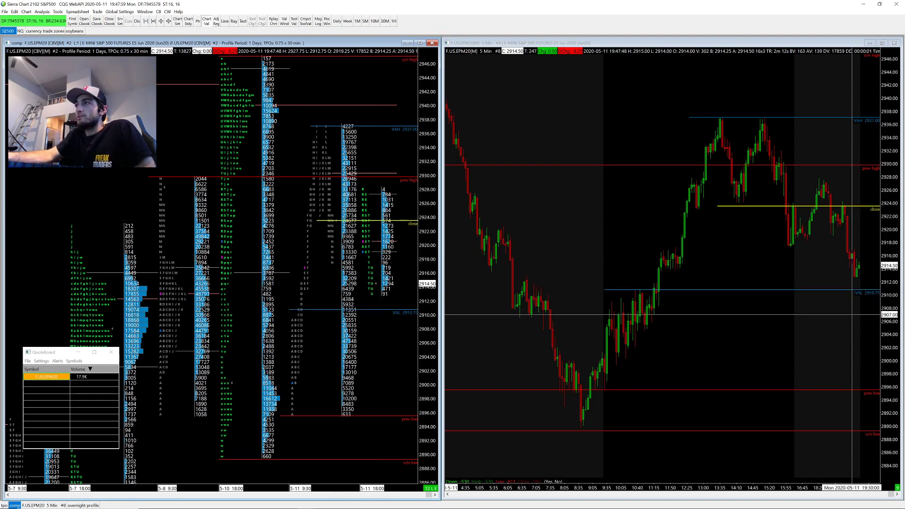
# Step: Draw one arrow pointing at the VAL line (2910.75) and another pointing at the VAH line (2937.00)
pyautogui.click(58, 12)
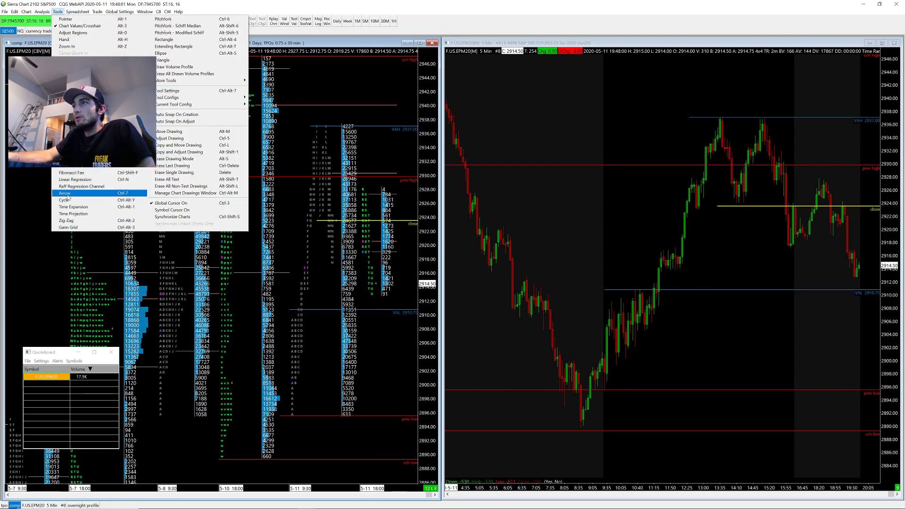
pyautogui.click(67, 194)
pyautogui.moveTo(838, 333); pyautogui.dragTo(851, 299)
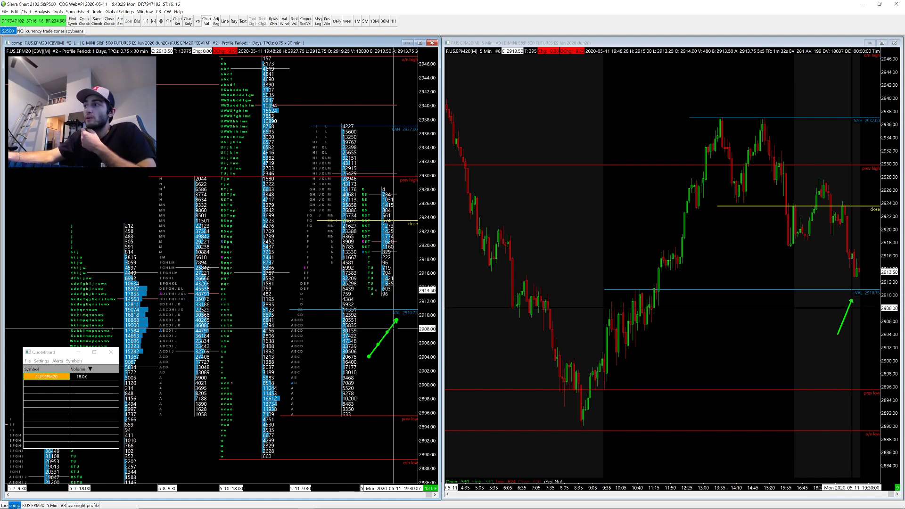
pyautogui.moveTo(395, 320); pyautogui.dragTo(390, 335)
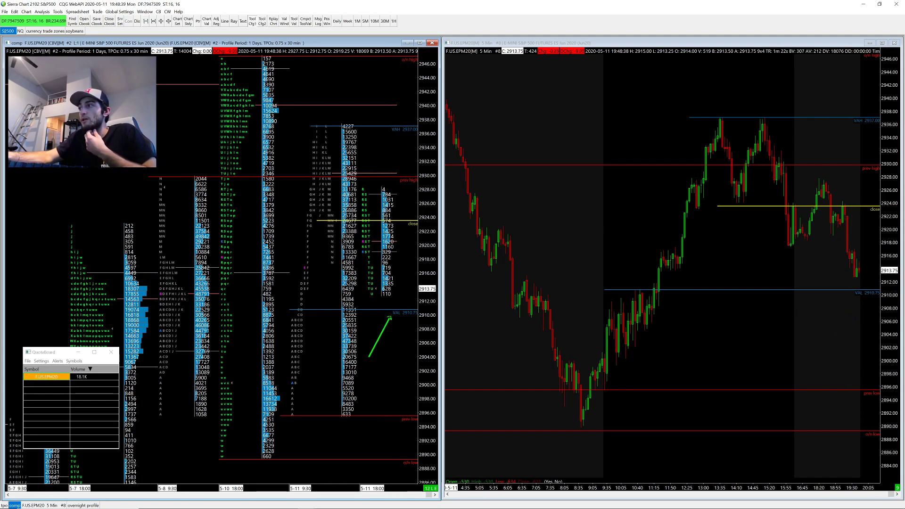
pyautogui.click(56, 13)
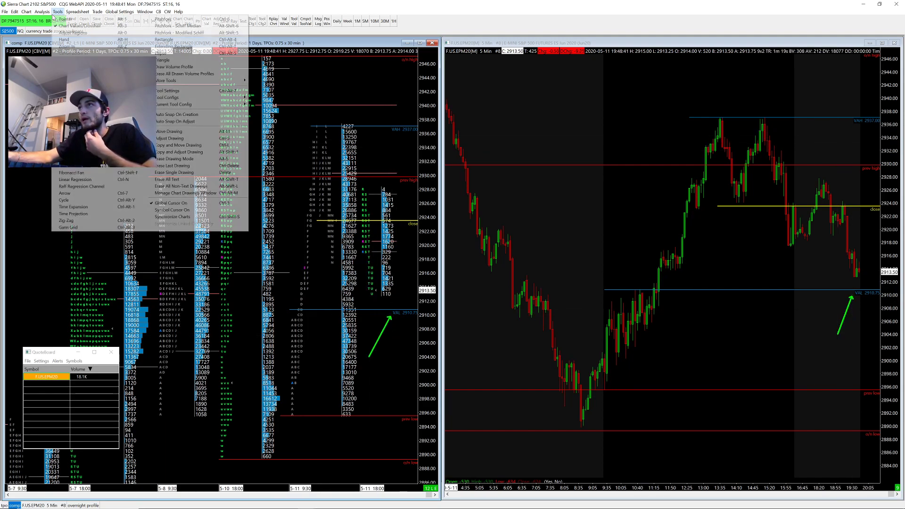
pyautogui.click(74, 193)
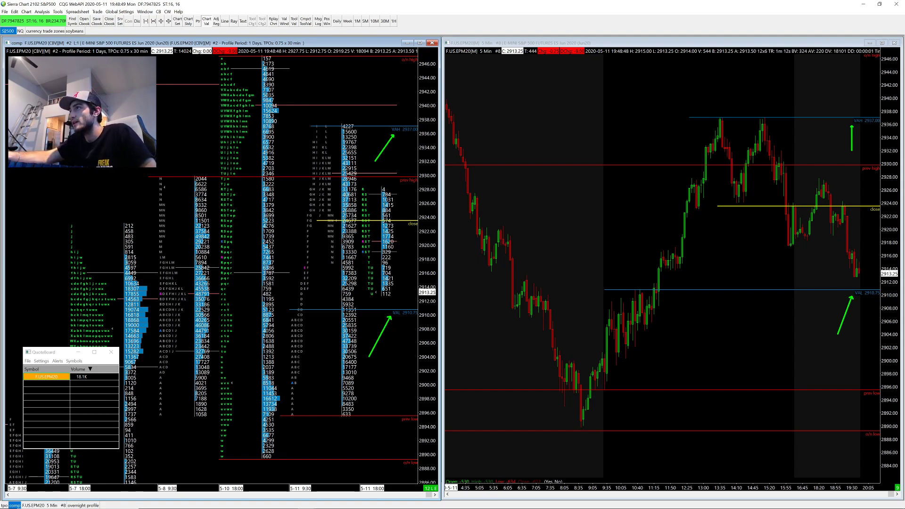
# Step: Split the 5-10 18:00 profile's letters into separate columns and collapse them again to compare the views
pyautogui.rightClick(232, 110)
pyautogui.moveTo(257, 116)
pyautogui.click(362, 117)
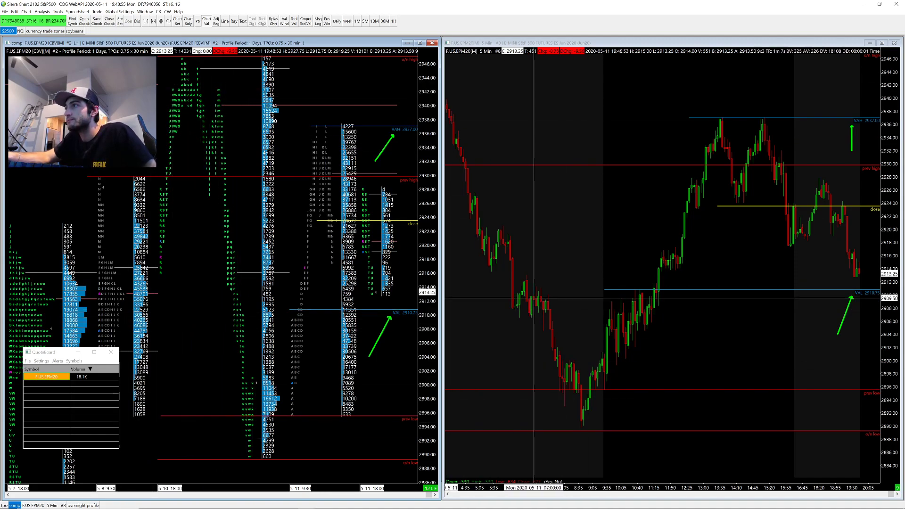
pyautogui.rightClick(227, 273)
pyautogui.click(359, 278)
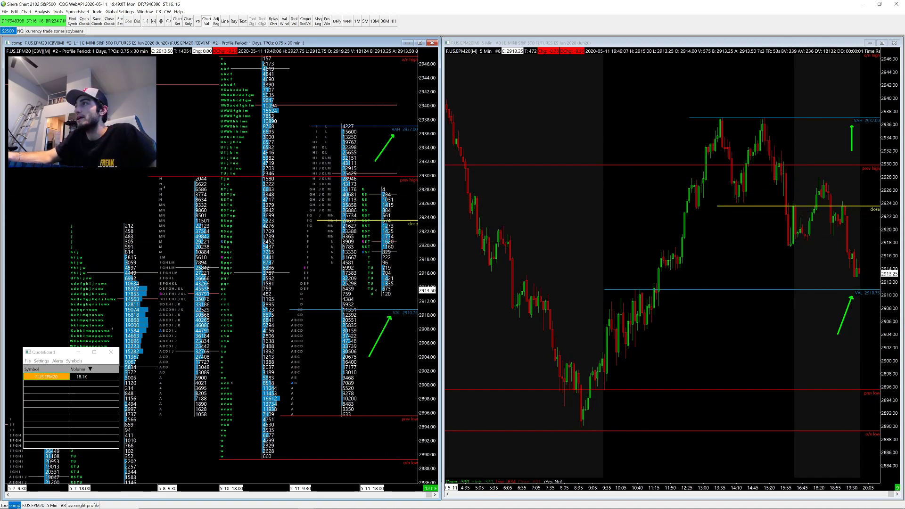
# Step: Move the prev high line to the top of the 5-11 day profile, just above the VAH line
pyautogui.moveTo(148, 177); pyautogui.dragTo(298, 124)
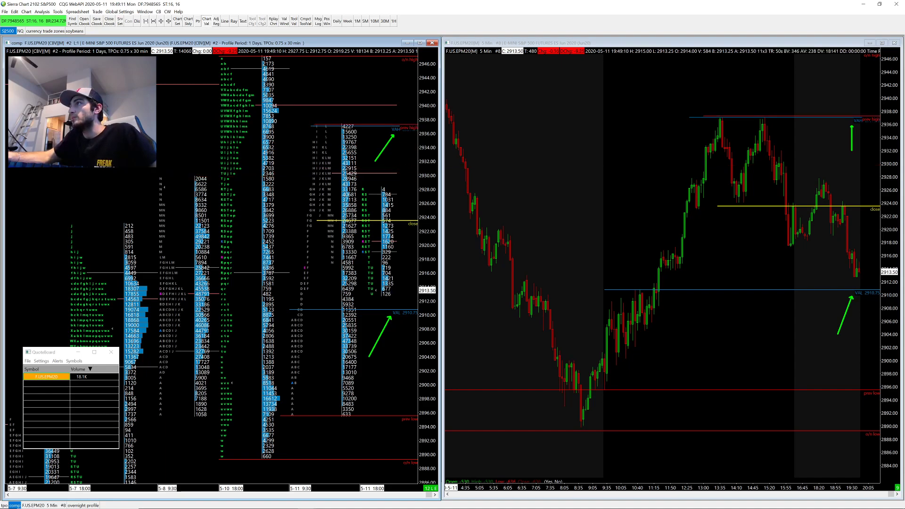
pyautogui.moveTo(311, 124); pyautogui.dragTo(308, 125)
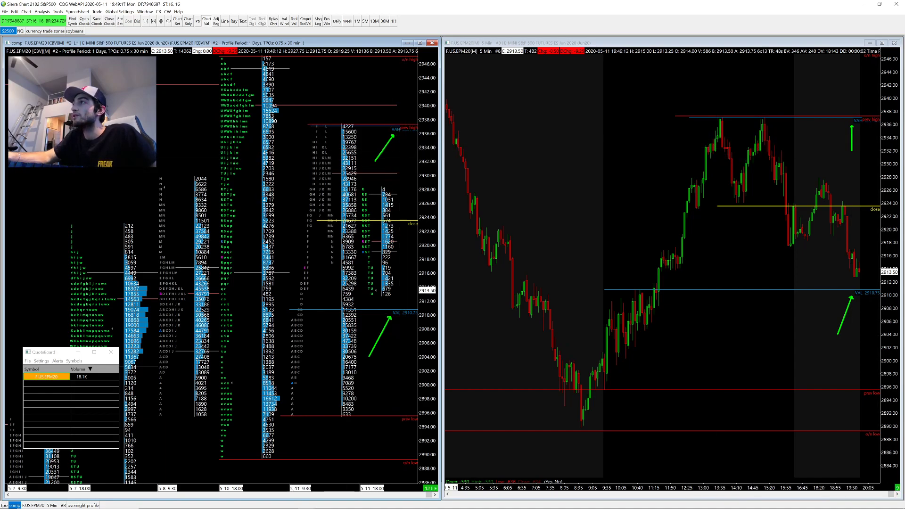
# Step: Erase the two arrows pointing at the VAL and VAH lines
pyautogui.moveTo(427, 220); pyautogui.dragTo(427, 296)
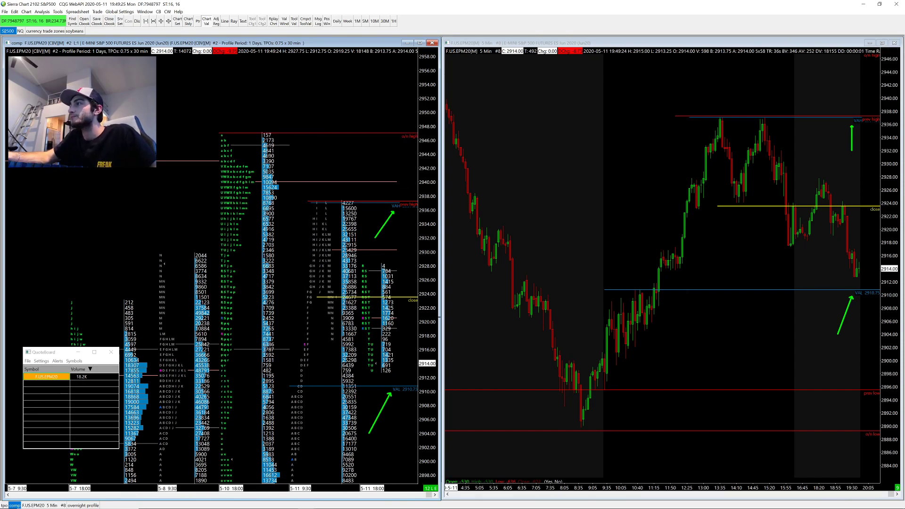
pyautogui.moveTo(427, 344); pyautogui.dragTo(427, 261)
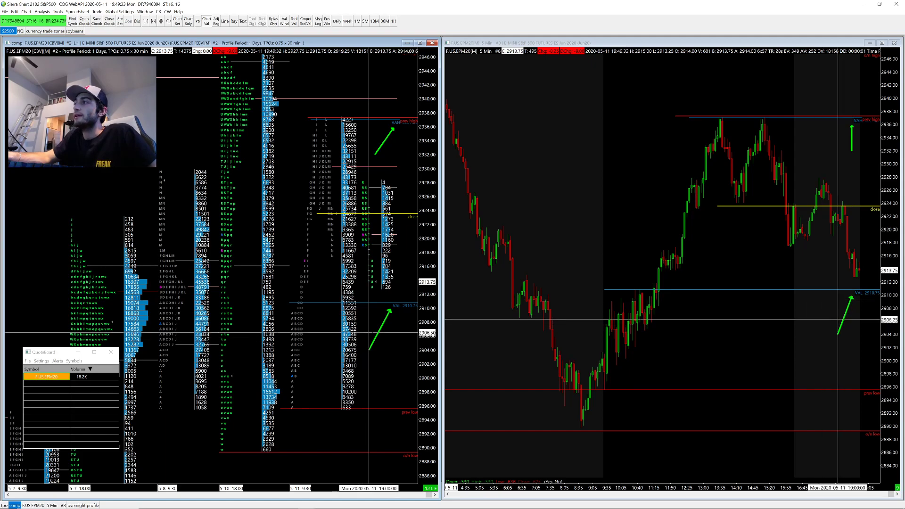
pyautogui.moveTo(427, 314); pyautogui.dragTo(427, 289)
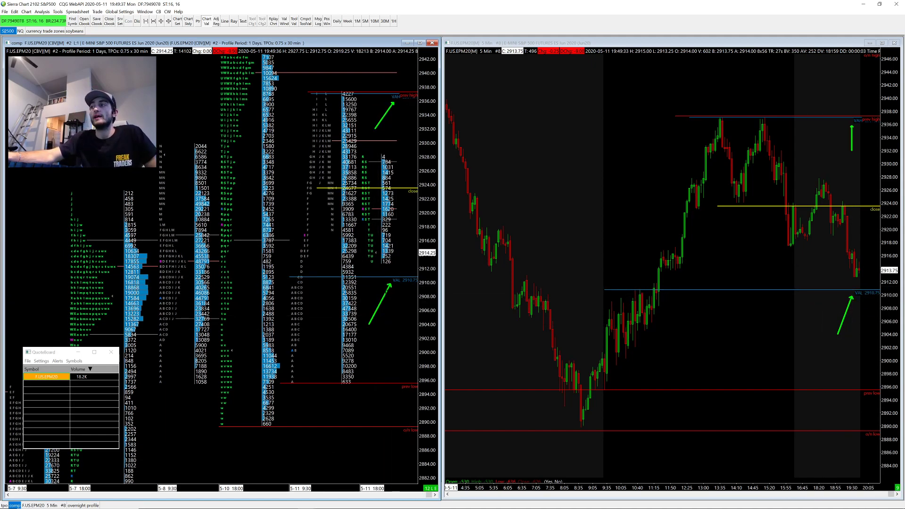
pyautogui.rightClick(386, 291)
pyautogui.click(407, 446)
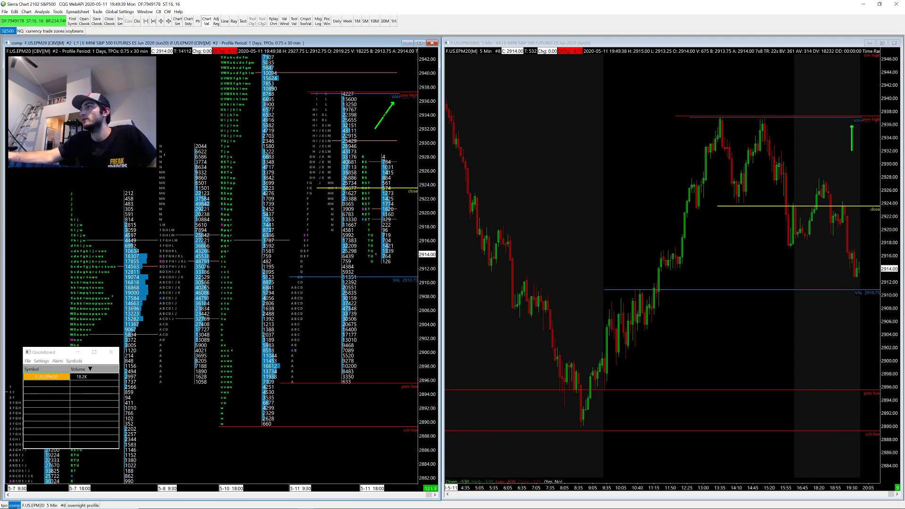
pyautogui.rightClick(380, 113)
pyautogui.click(405, 274)
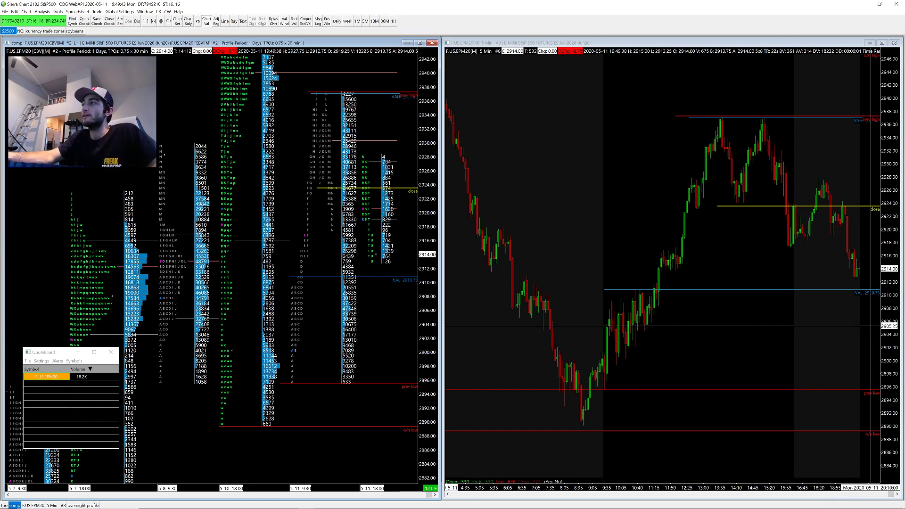
# Step: Move the o/n high and o/n low lines to the top and bottom of the 5-11 18:00 overnight profile
pyautogui.moveTo(427, 371); pyautogui.dragTo(427, 339)
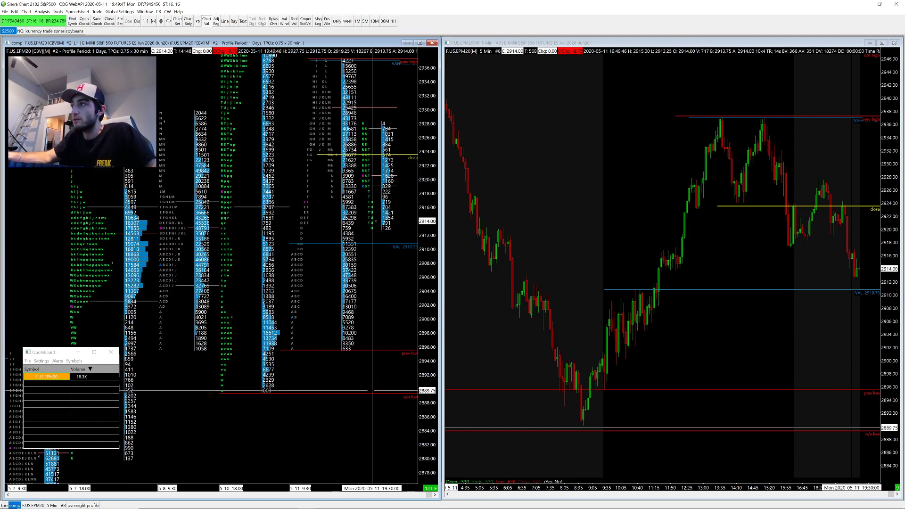
pyautogui.scroll(4, 372, 390)
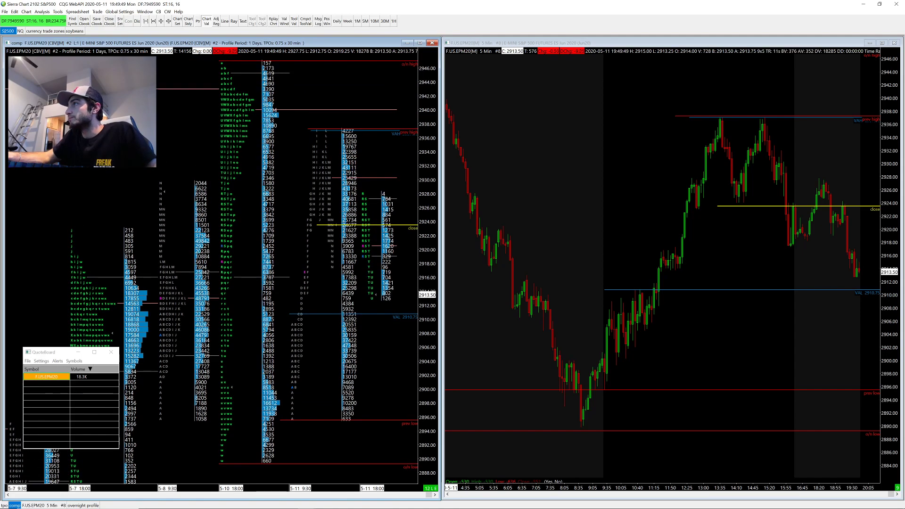
pyautogui.moveTo(220, 61); pyautogui.dragTo(358, 193)
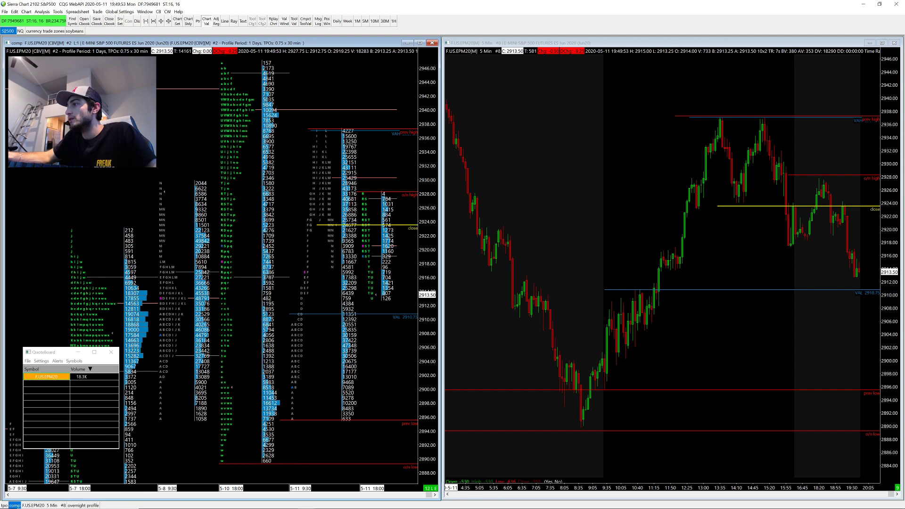
pyautogui.moveTo(357, 369); pyautogui.dragTo(364, 306)
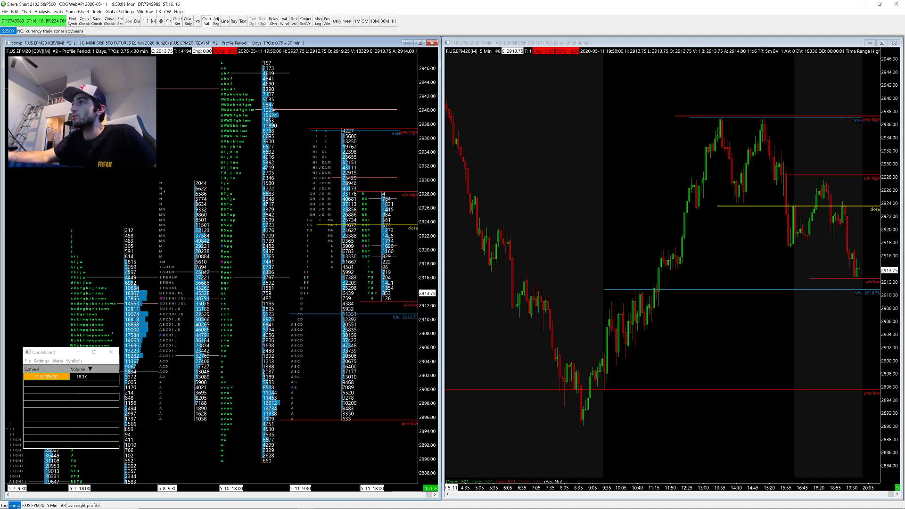
# Step: Shift the 5-minute chart's bars to leave more empty space after the latest bar
pyautogui.scroll(-4, 830, 337)
pyautogui.click(830, 338)
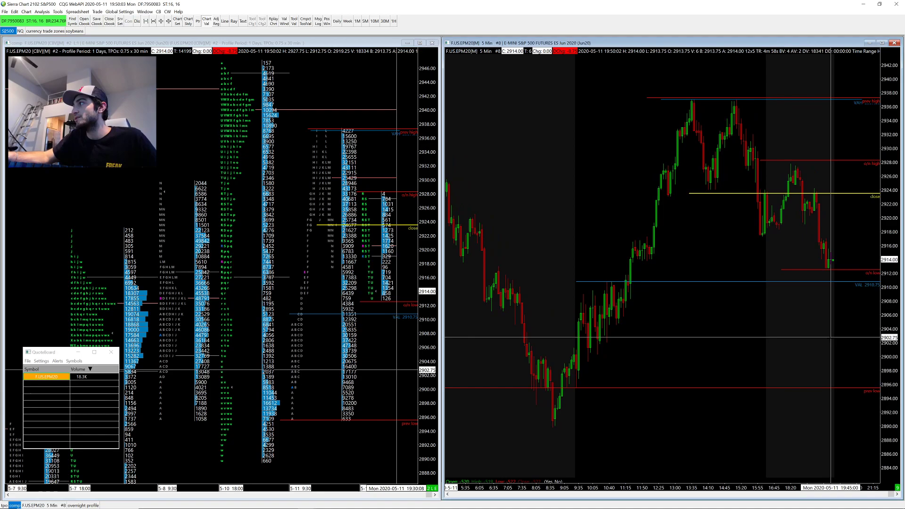
pyautogui.hscroll(5, 830, 338)
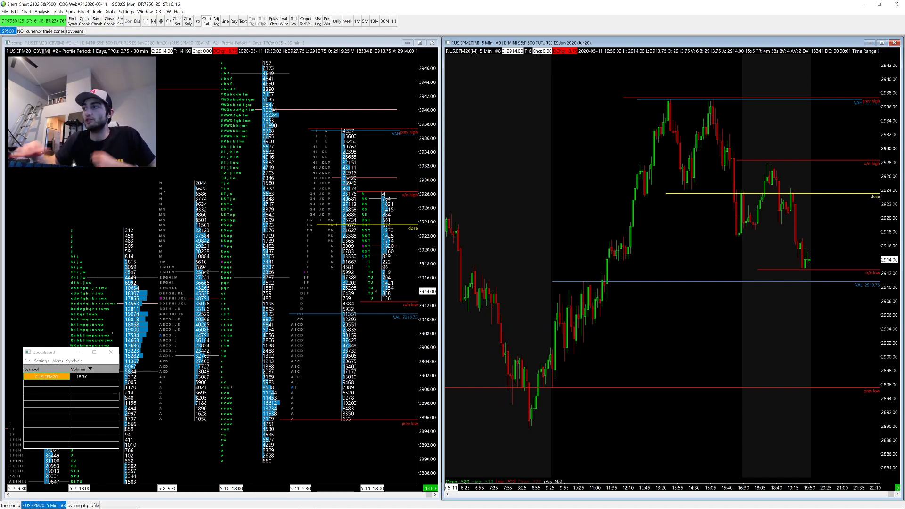
# Step: Collapse the 5-11 day profile's letters and draw an arrow pointing at the profile's high
pyautogui.click(393, 315)
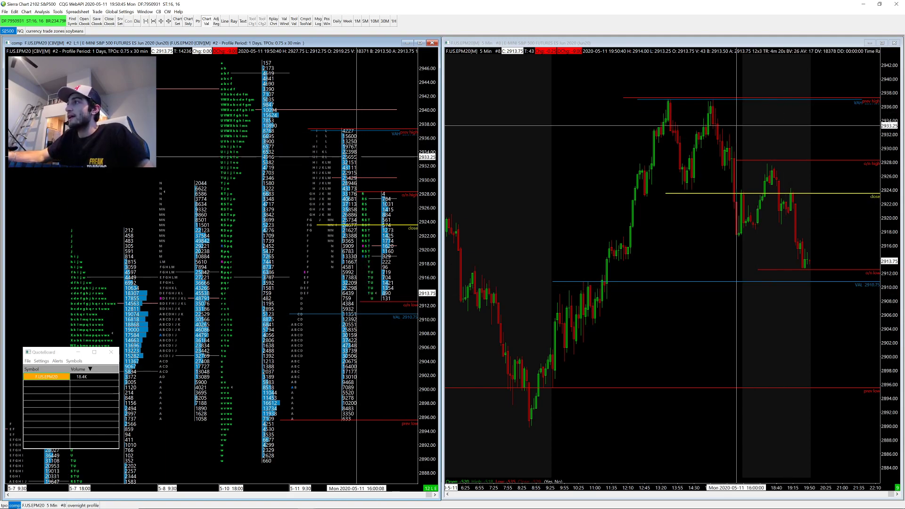
pyautogui.rightClick(316, 189)
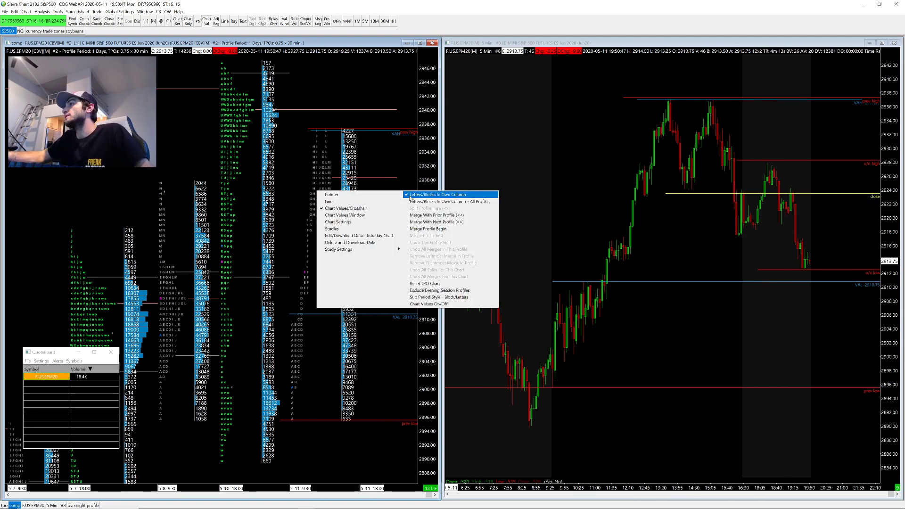
pyautogui.click(330, 196)
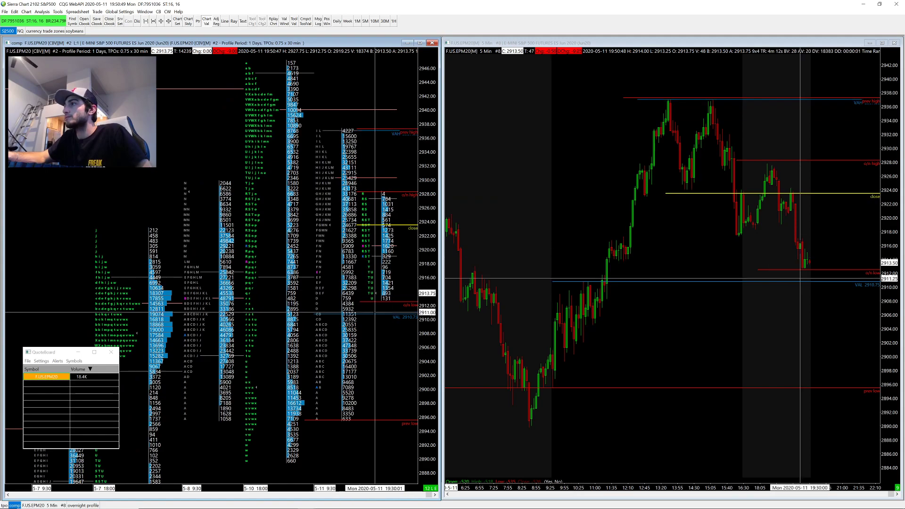
pyautogui.click(57, 12)
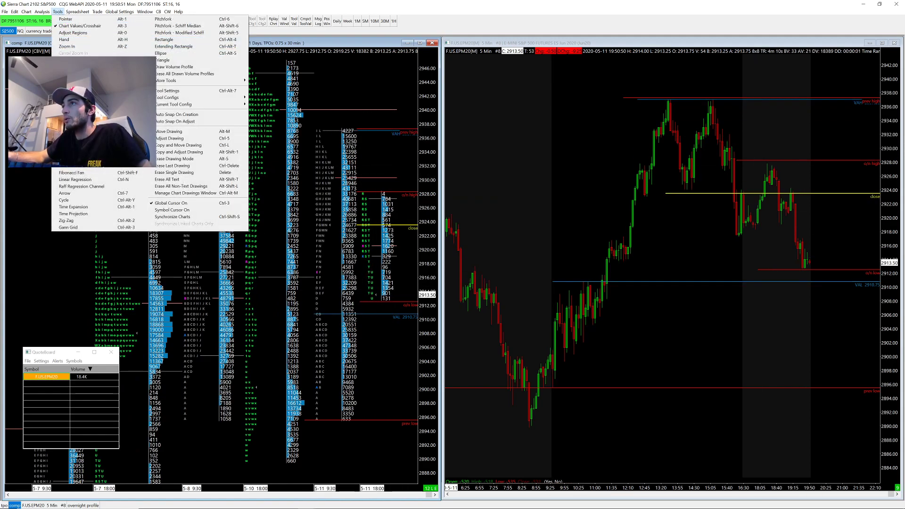
pyautogui.click(86, 193)
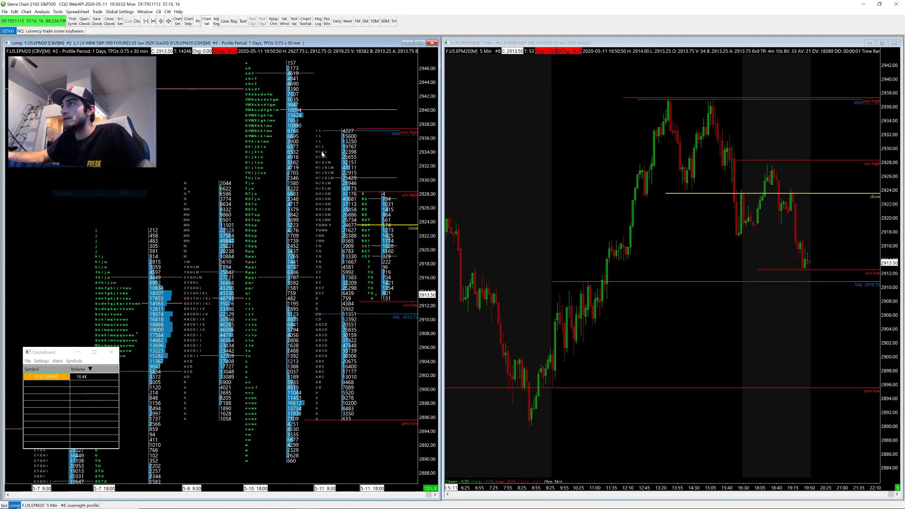
pyautogui.click(317, 125)
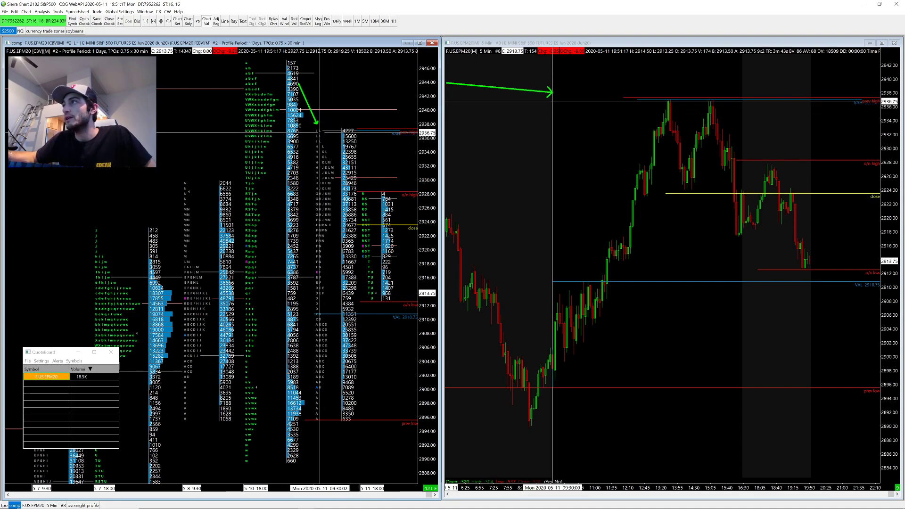
# Step: Split the 5-11 day profile's letters back into separate columns and move the arrow's tip to the profile's high
pyautogui.rightClick(320, 128)
pyautogui.moveTo(391, 134)
pyautogui.click(443, 135)
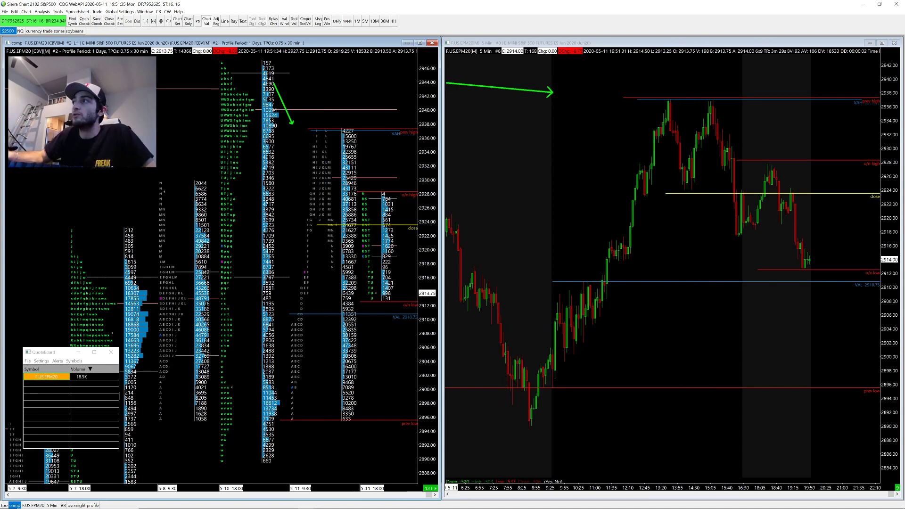
pyautogui.click(317, 125)
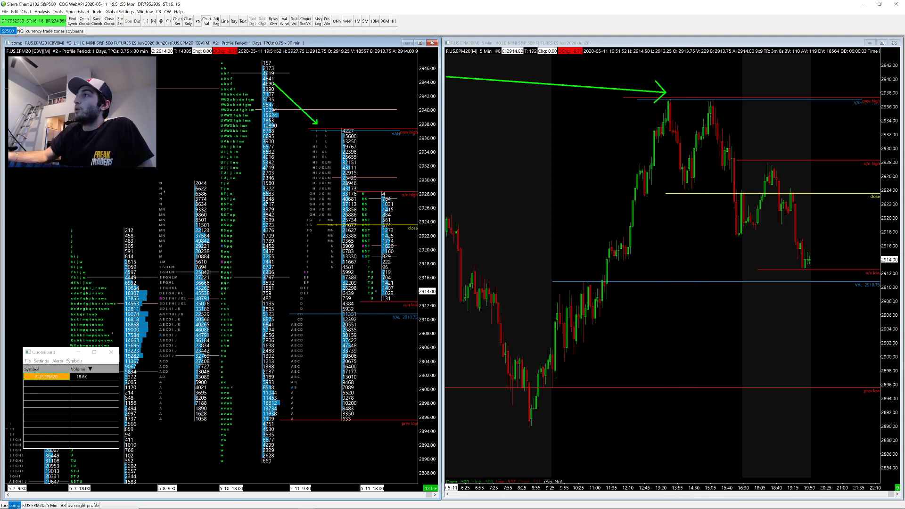
# Step: Collapse the 5-11 day profile's letters and restore their separate columns to compare its high in both views
pyautogui.rightClick(421, 149)
pyautogui.click(422, 150)
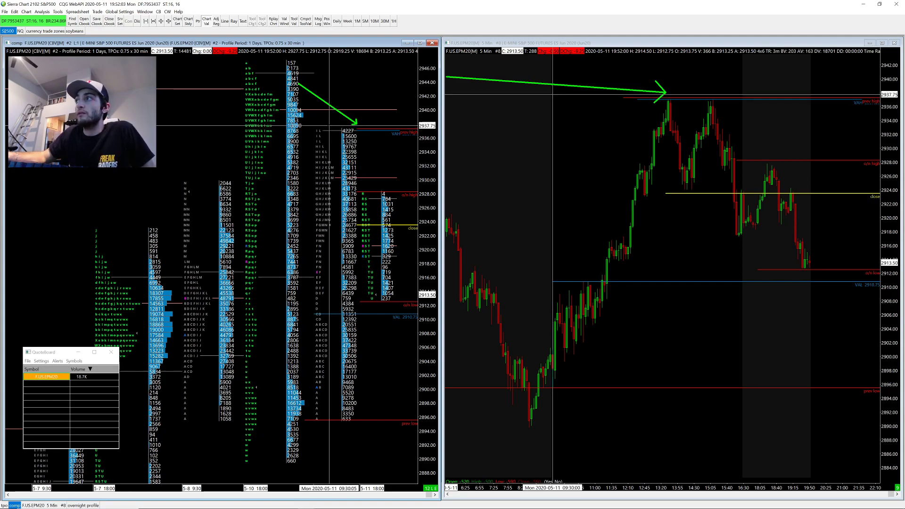
pyautogui.rightClick(317, 134)
pyautogui.moveTo(360, 140)
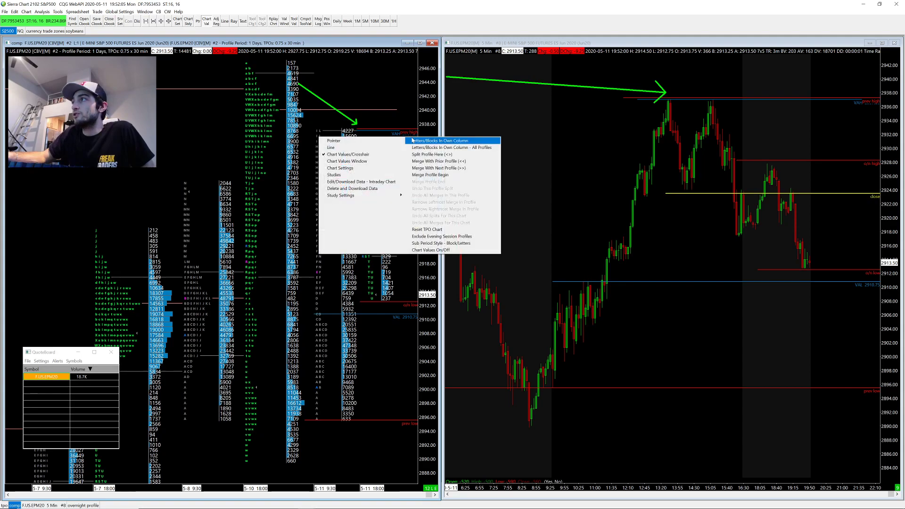
pyautogui.click(464, 140)
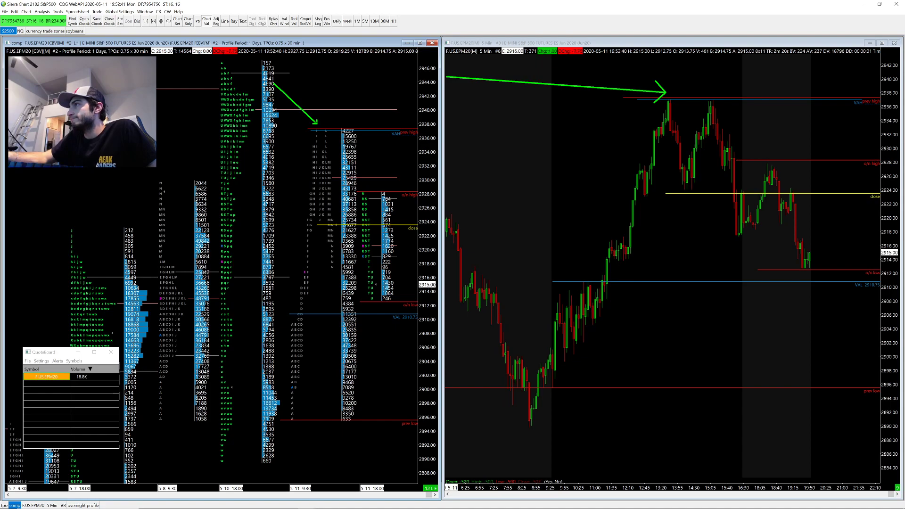
# Step: Erase the arrow at the 5-11 day profile's high and bring up the tpo chart maximized
pyautogui.rightClick(314, 121)
pyautogui.click(344, 276)
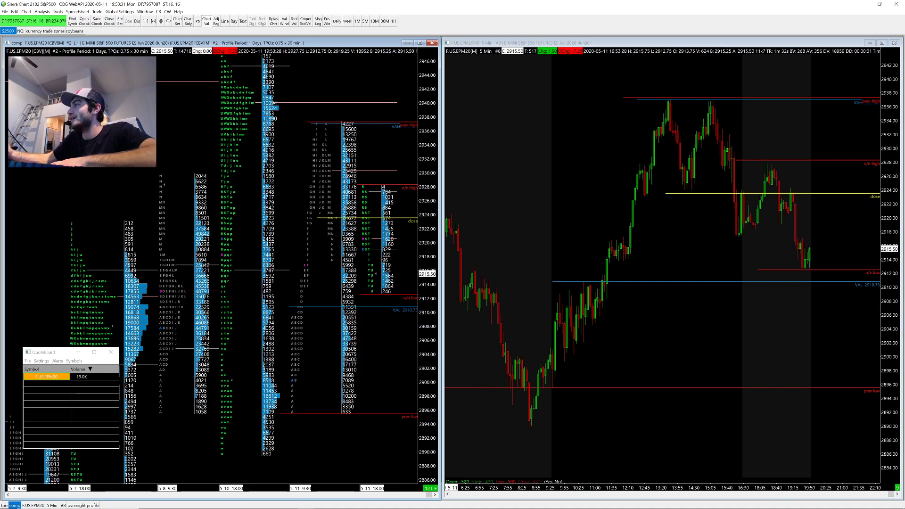
pyautogui.click(5, 505)
pyautogui.moveTo(428, 327); pyautogui.dragTo(428, 268)
pyautogui.click(419, 43)
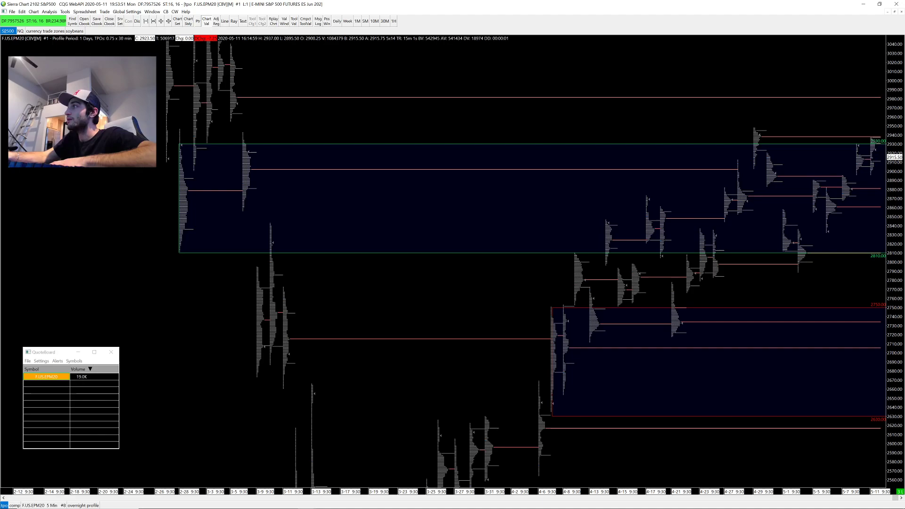
# Step: Draw an arrow on the tpo chart pointing down at the high of the latest 5-11 profile, near the 2930.00 zone edge
pyautogui.click(65, 12)
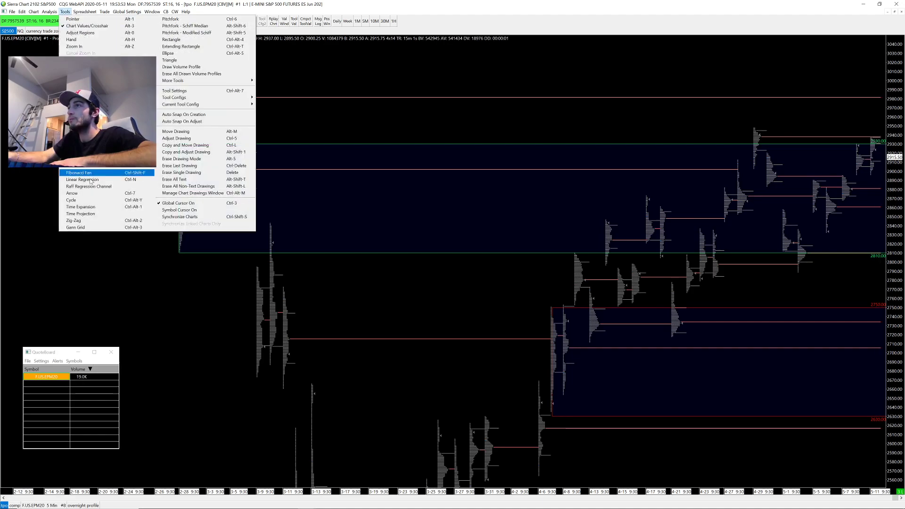
pyautogui.click(90, 193)
pyautogui.click(840, 112)
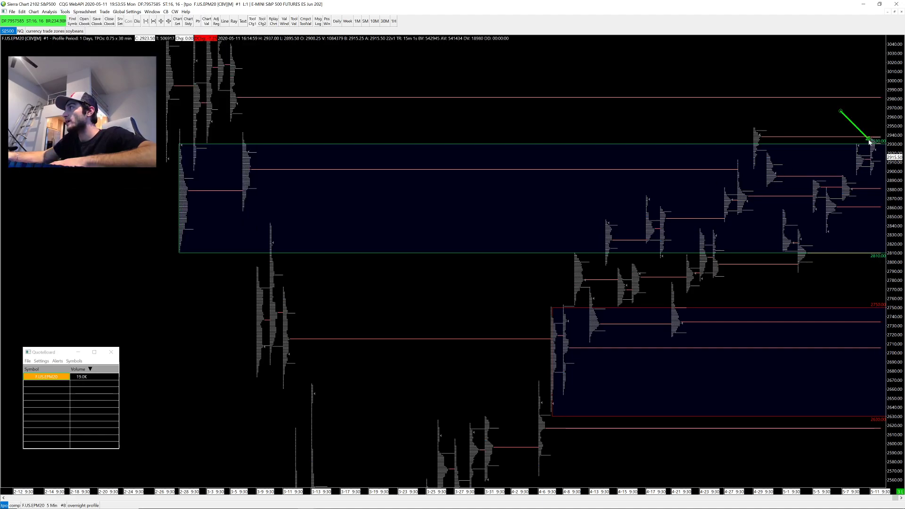
pyautogui.click(867, 139)
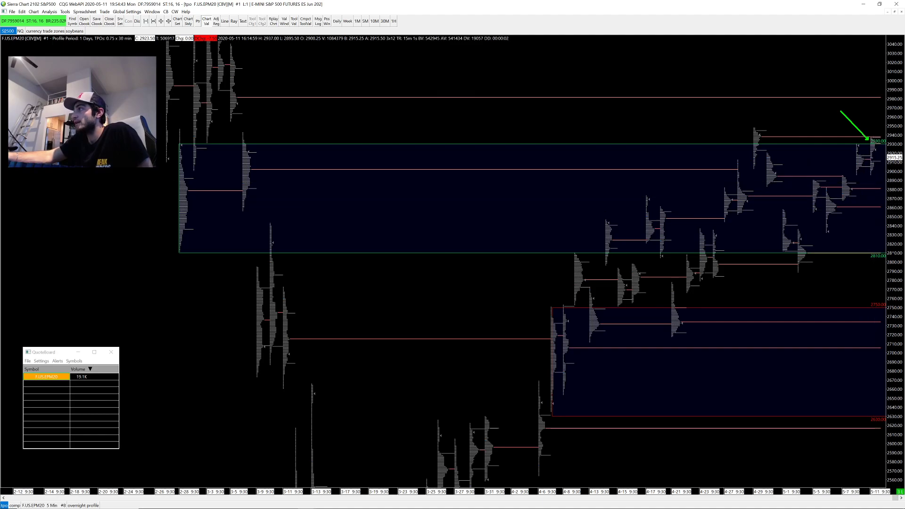
# Step: Look over the price levels above the 5-11 profile on the tpo chart and erase the arrow at its high
pyautogui.moveTo(894, 212); pyautogui.dragTo(894, 272)
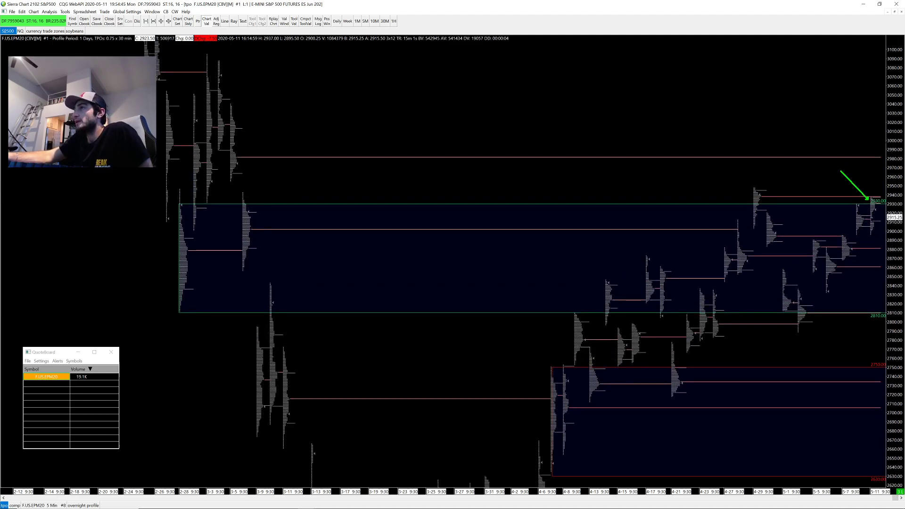
pyautogui.scroll(4, 870, 233)
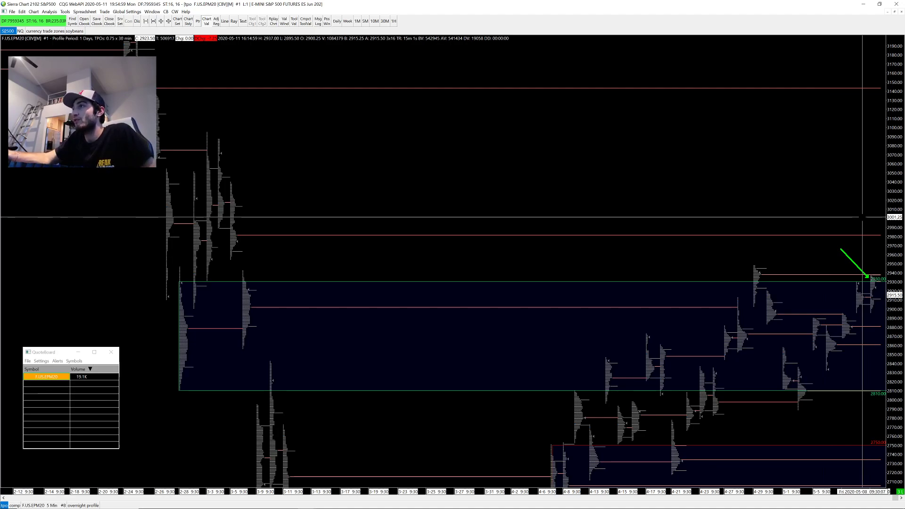
pyautogui.moveTo(890, 273); pyautogui.dragTo(890, 222)
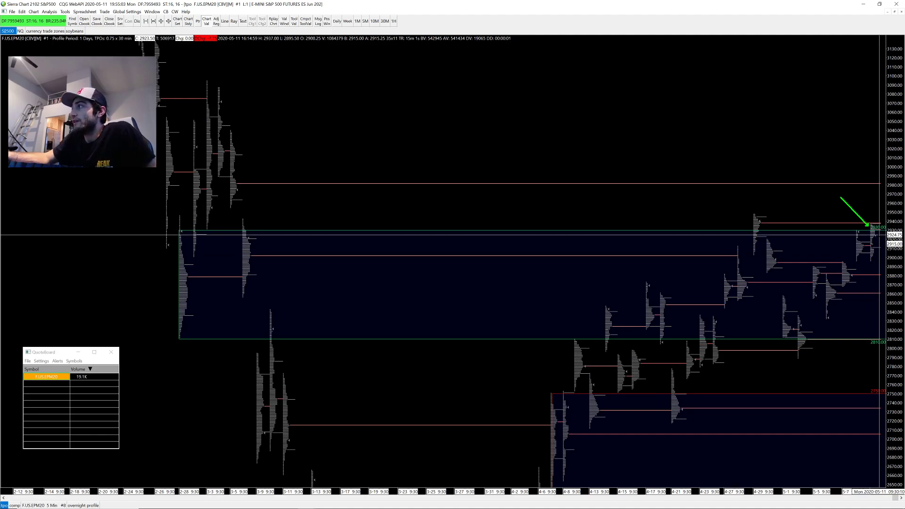
pyautogui.moveTo(890, 269); pyautogui.dragTo(891, 247)
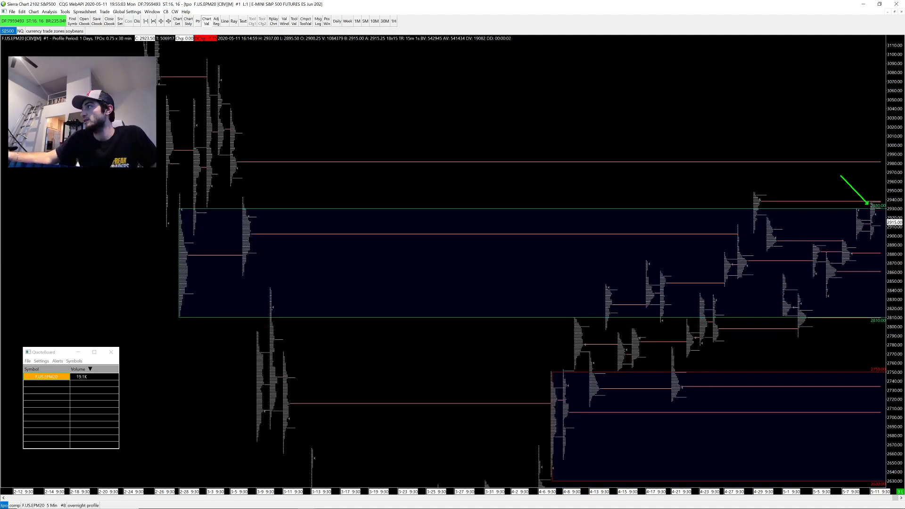
pyautogui.rightClick(852, 187)
pyautogui.click(769, 342)
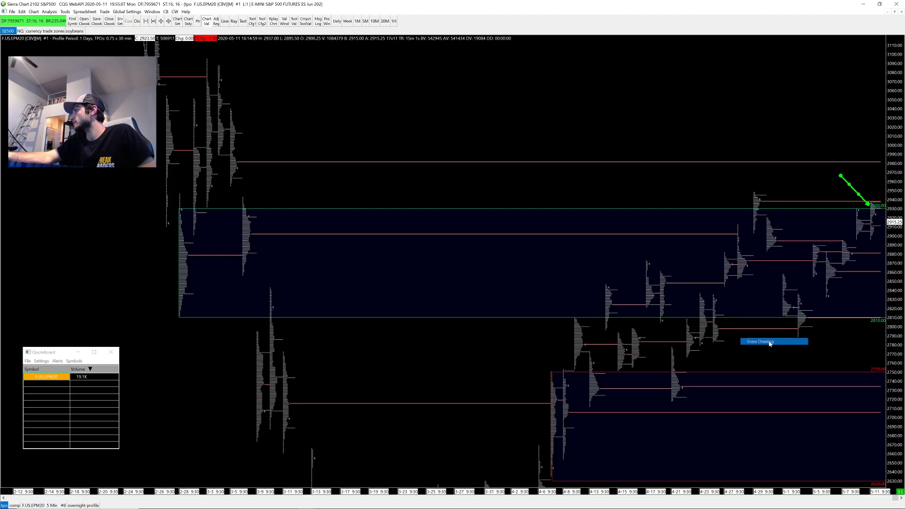
# Step: Restore the tpo chart to its smaller window and bring the comp profile chart back beside the 5-minute chart
pyautogui.click(894, 11)
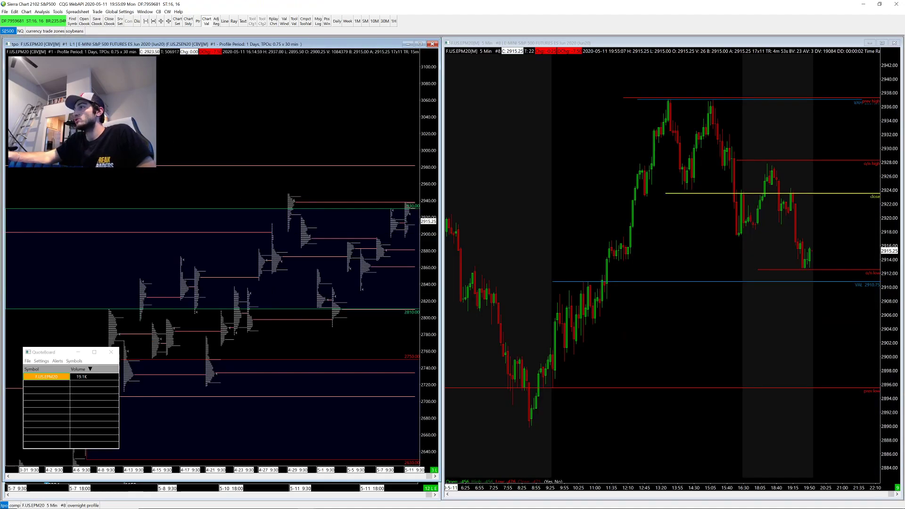
pyautogui.click(791, 310)
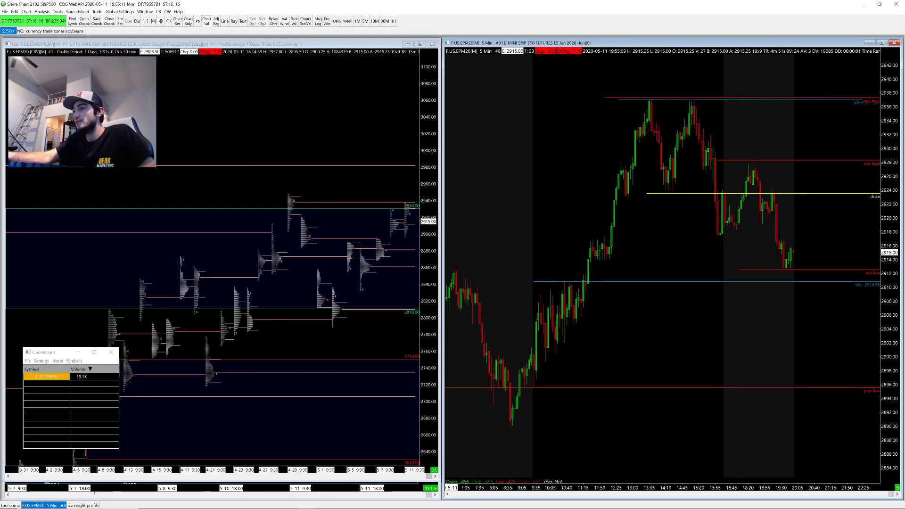
pyautogui.click(16, 505)
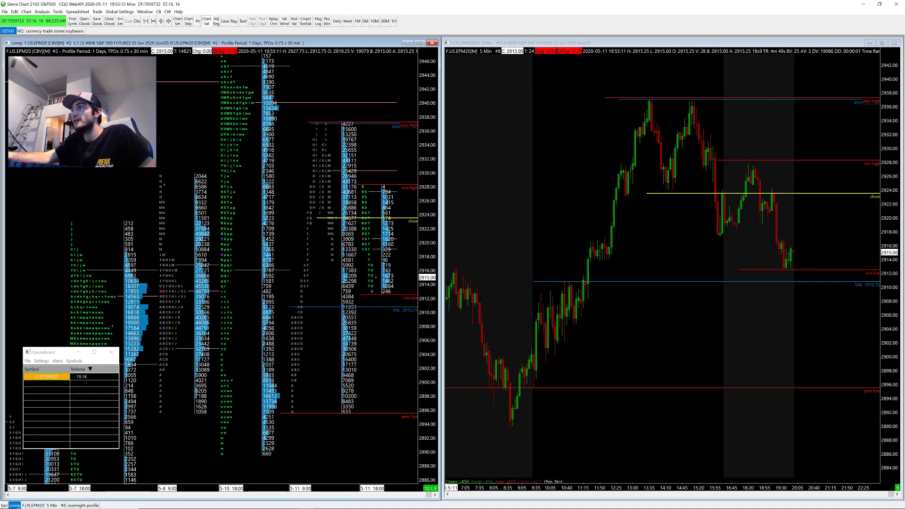